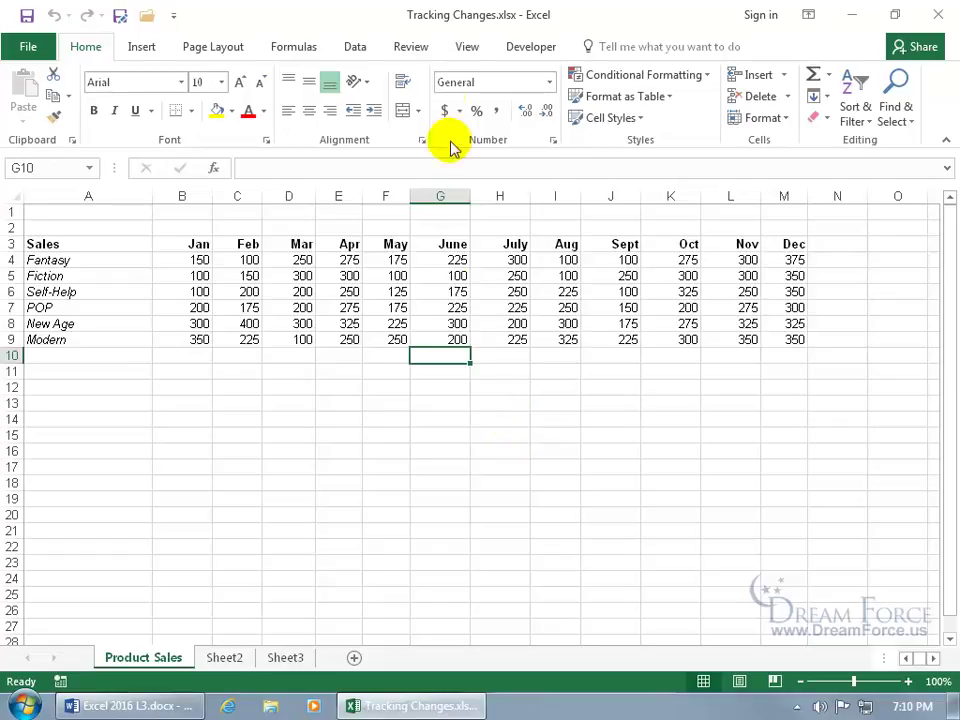
Turn on change tracking while editing, with the When filter disabled and changes highlighted on screen, and save the workbook as shared.
click(412, 46)
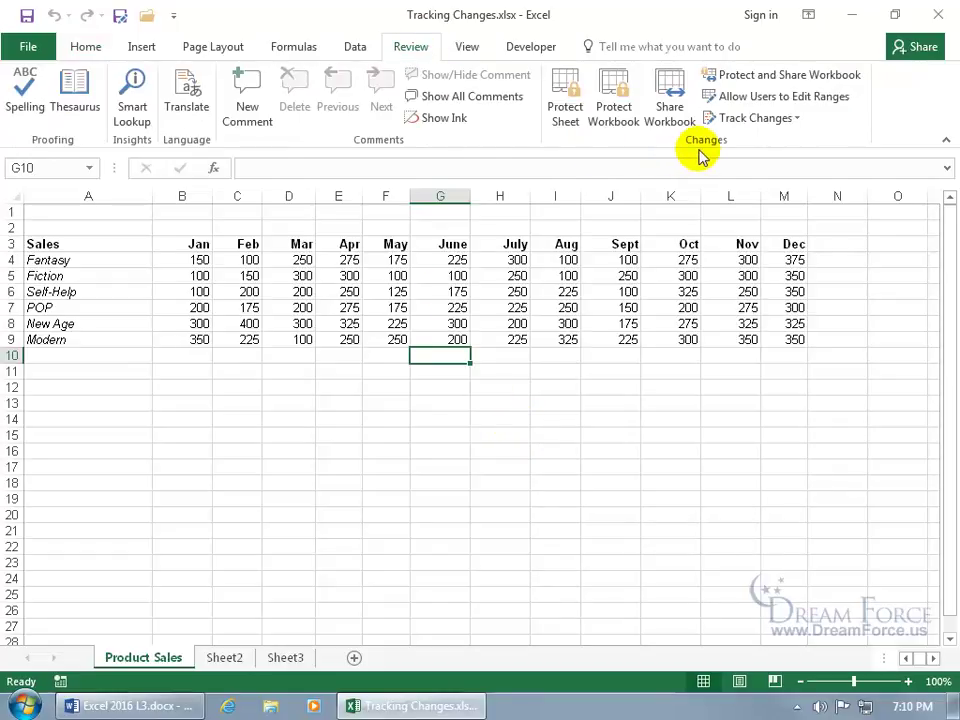
click(773, 124)
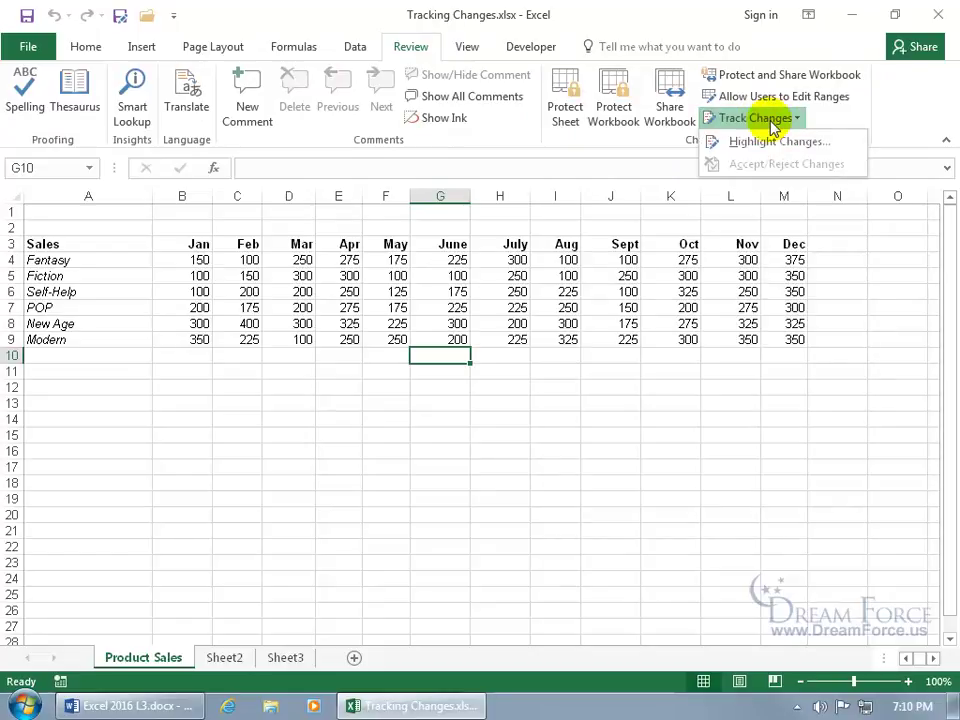
click(775, 150)
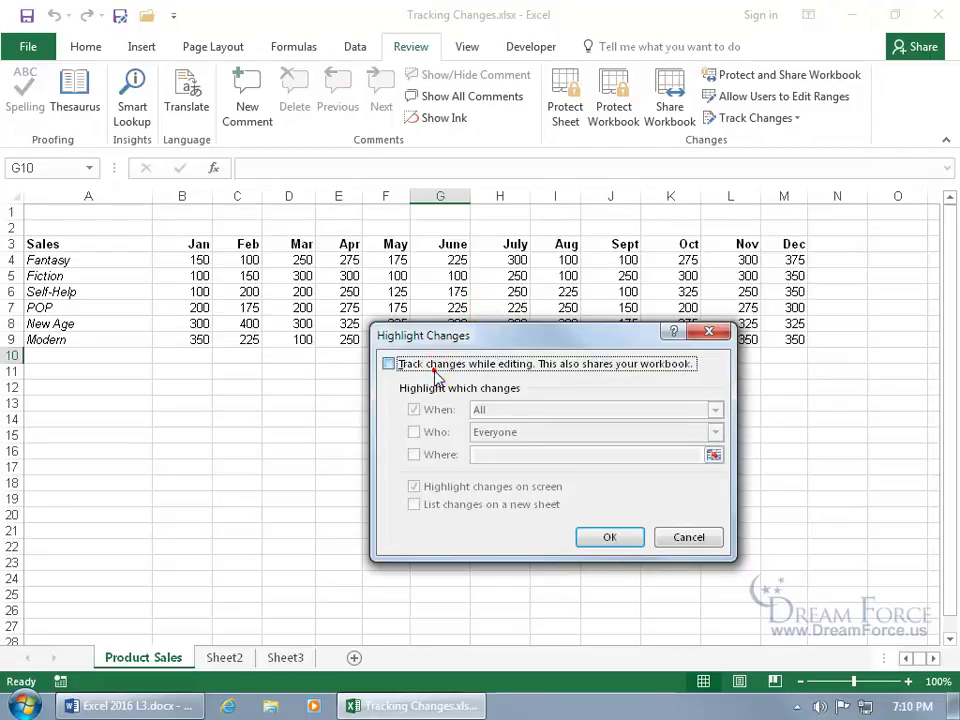
click(440, 364)
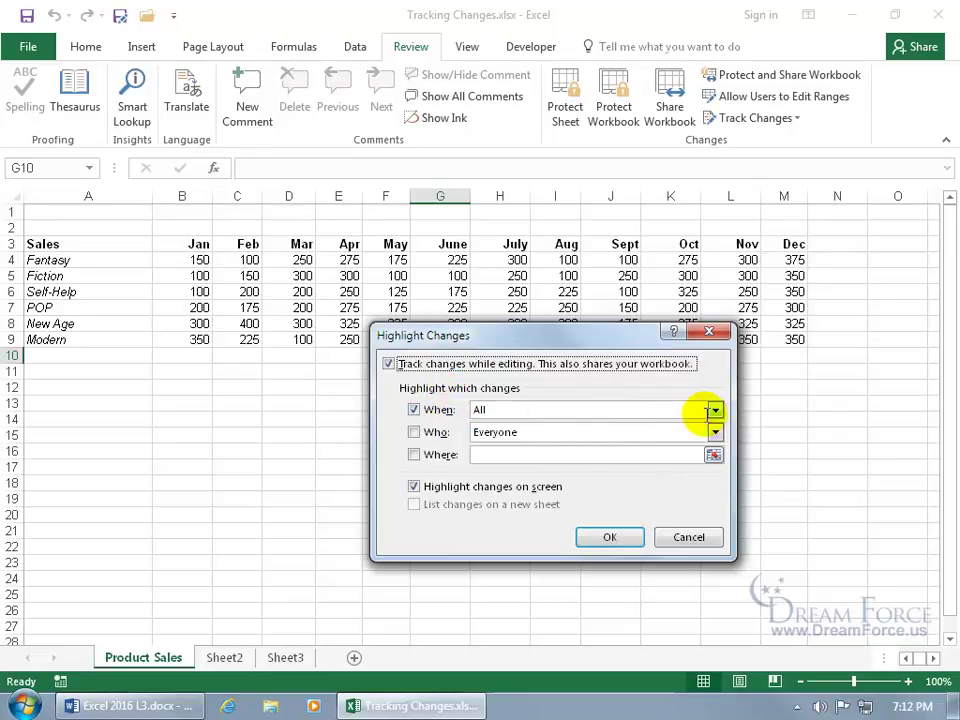
click(713, 410)
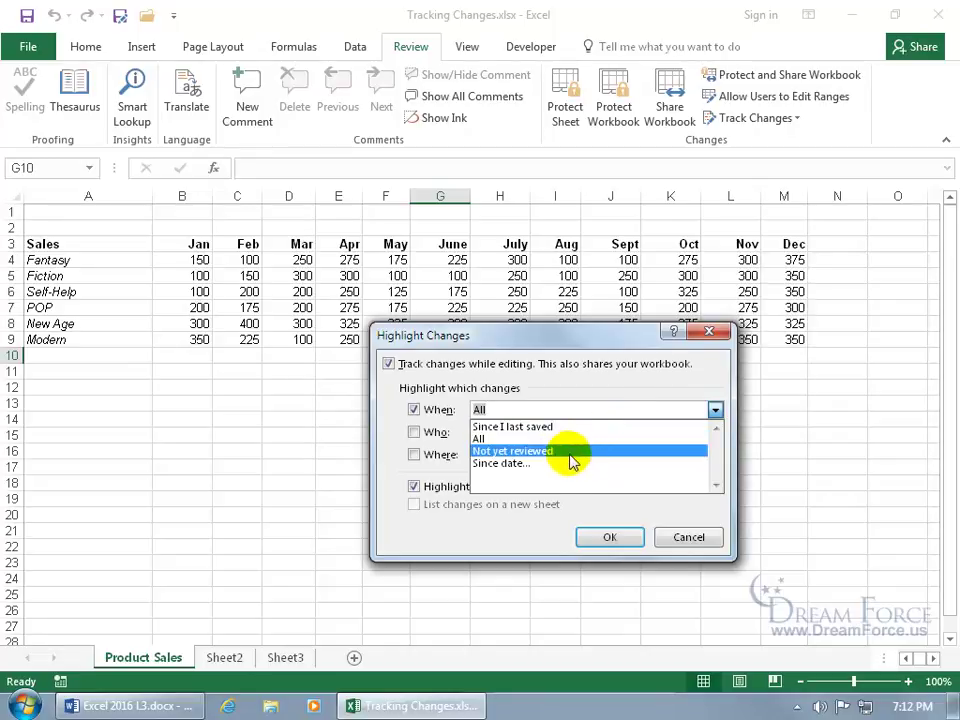
click(561, 386)
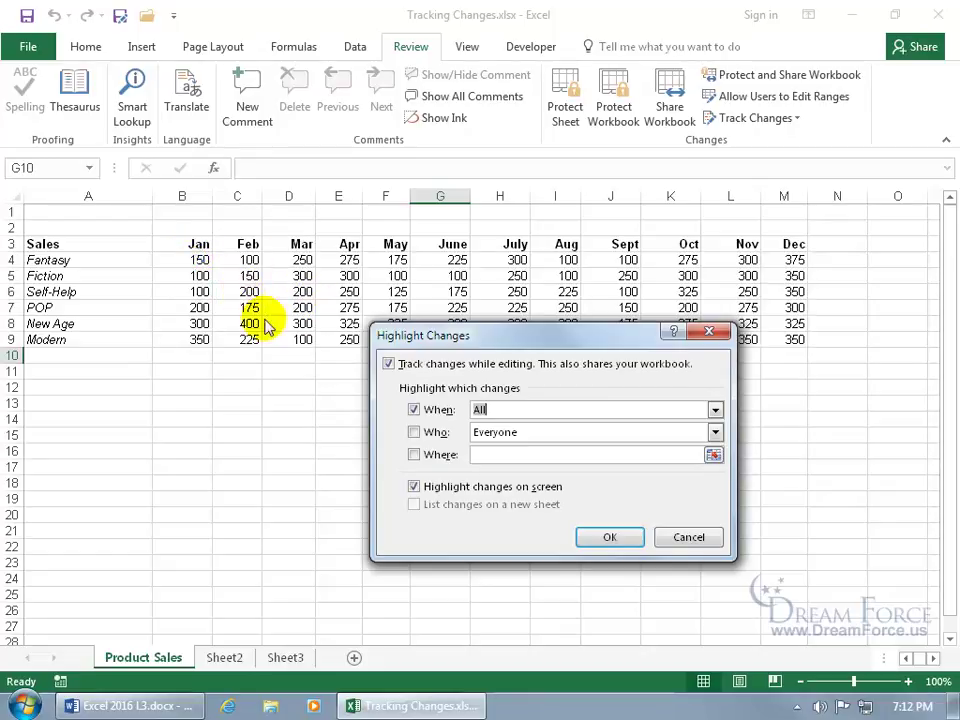
click(414, 410)
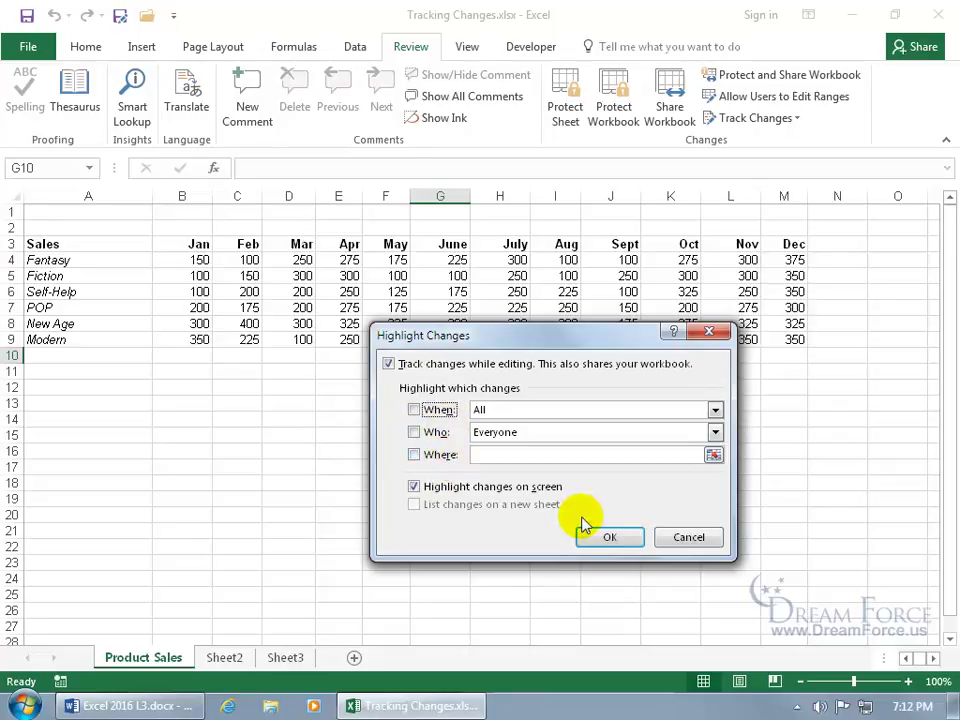
click(607, 540)
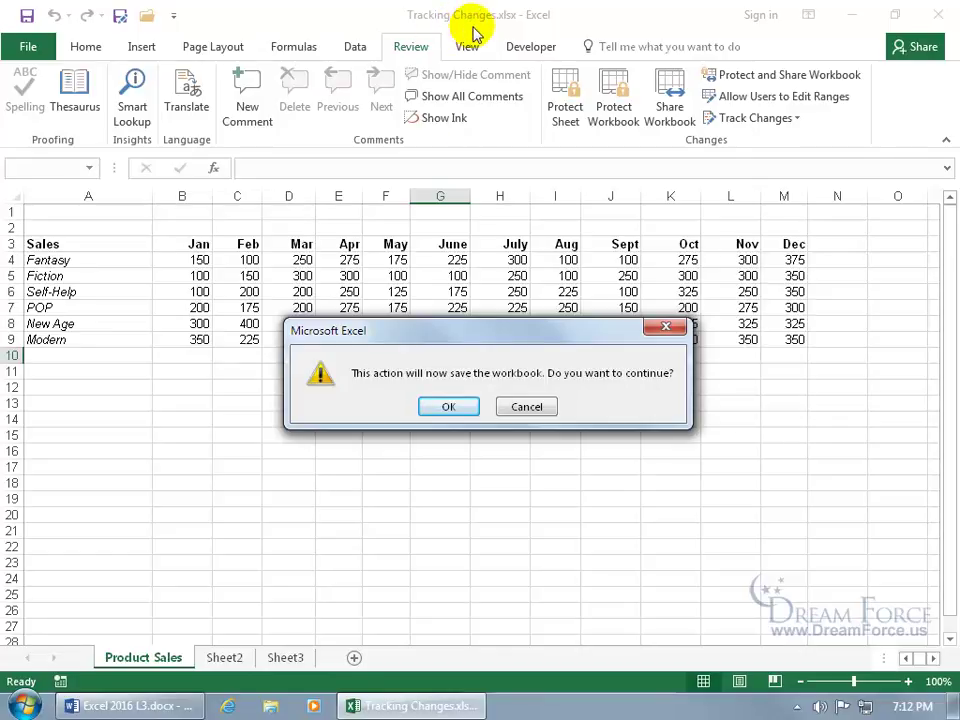
click(452, 406)
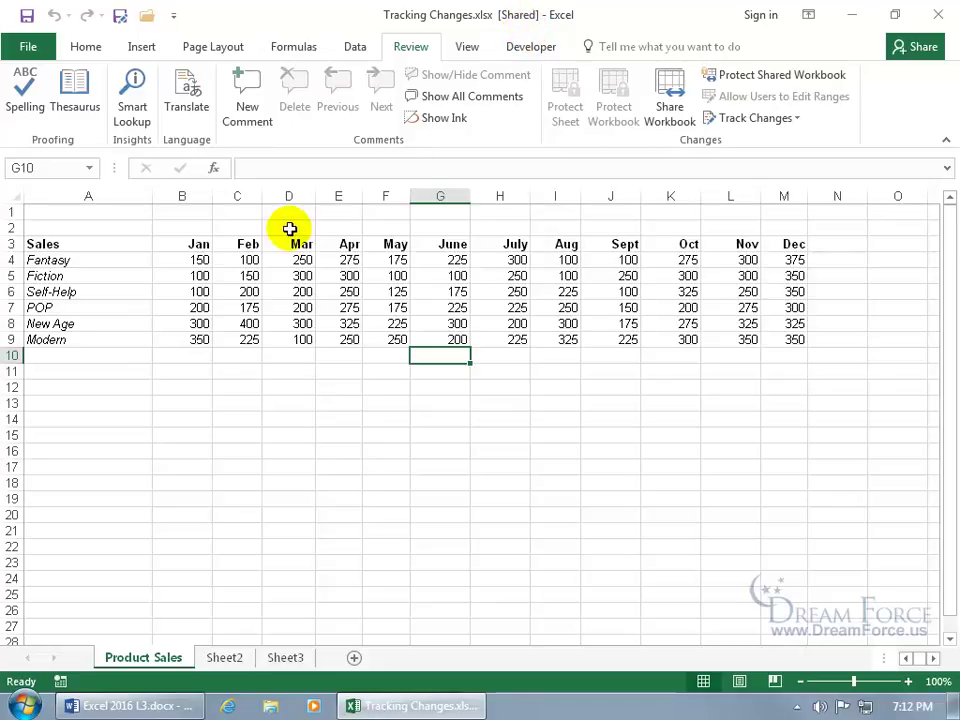
Set the January Fantasy sales in cell B4 to 1, check its change note and save the workbook.
click(199, 258)
text(1)
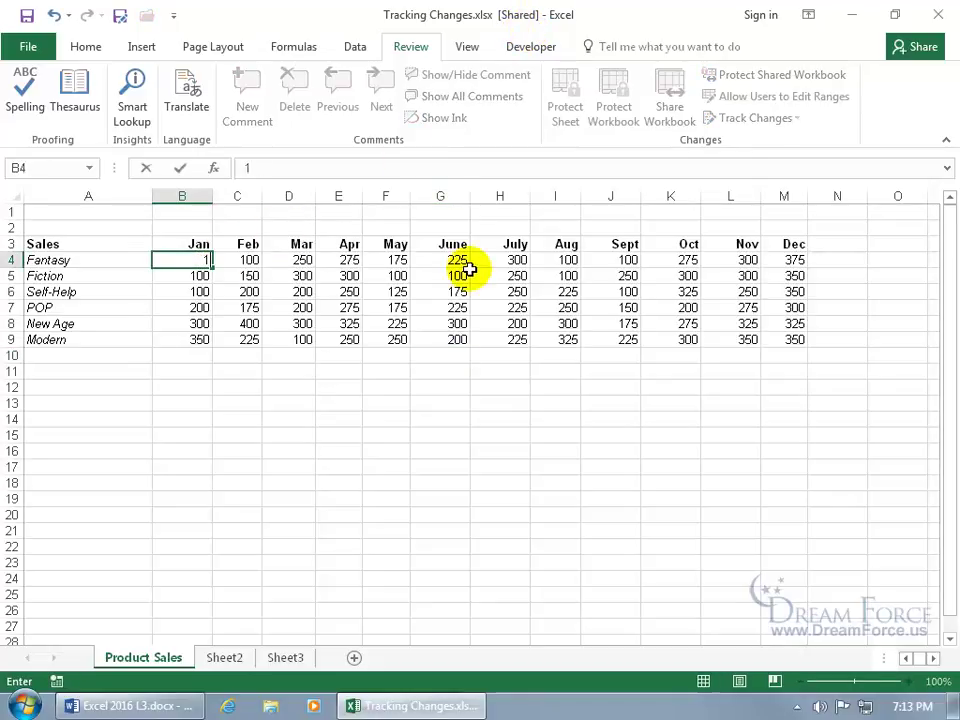
key(Return)
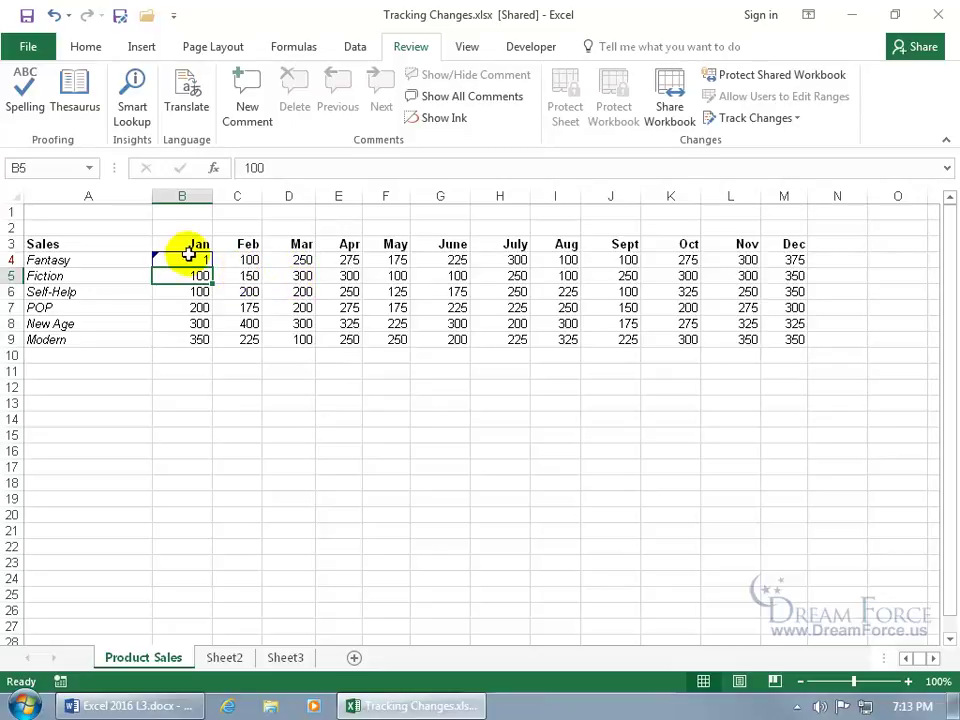
mouse_move(186, 259)
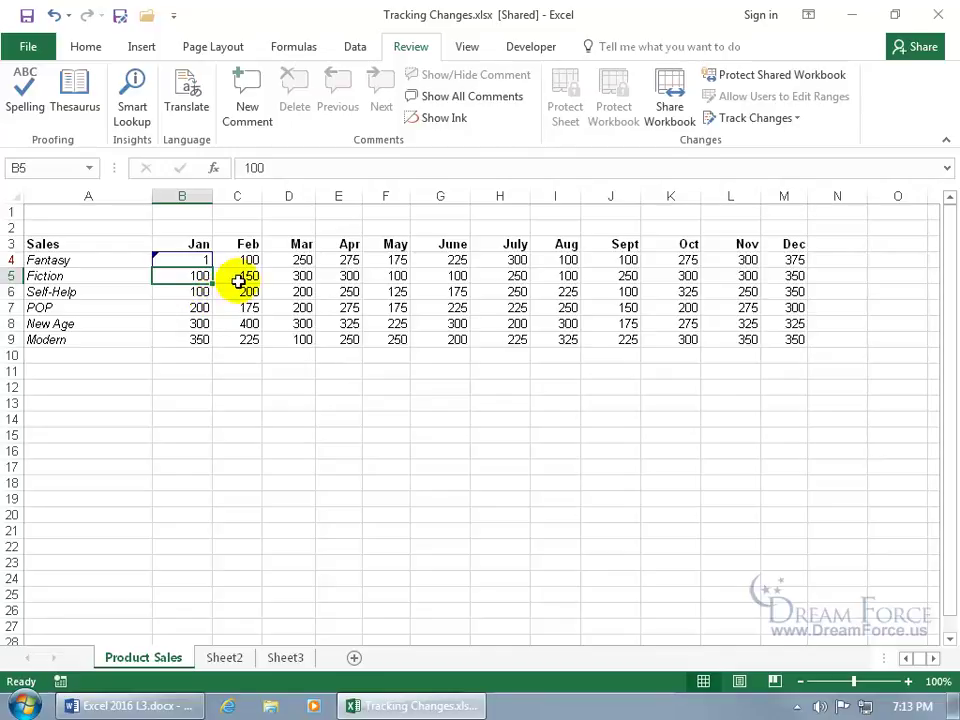
click(27, 16)
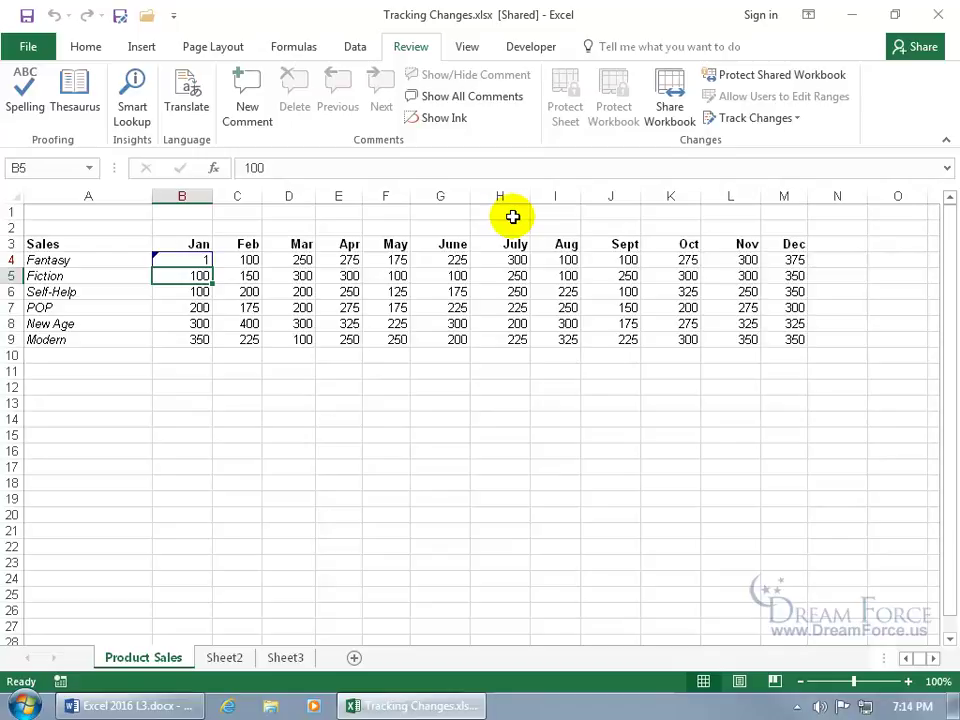
Turn off change tracking and remove the workbook from shared use.
click(736, 119)
click(740, 141)
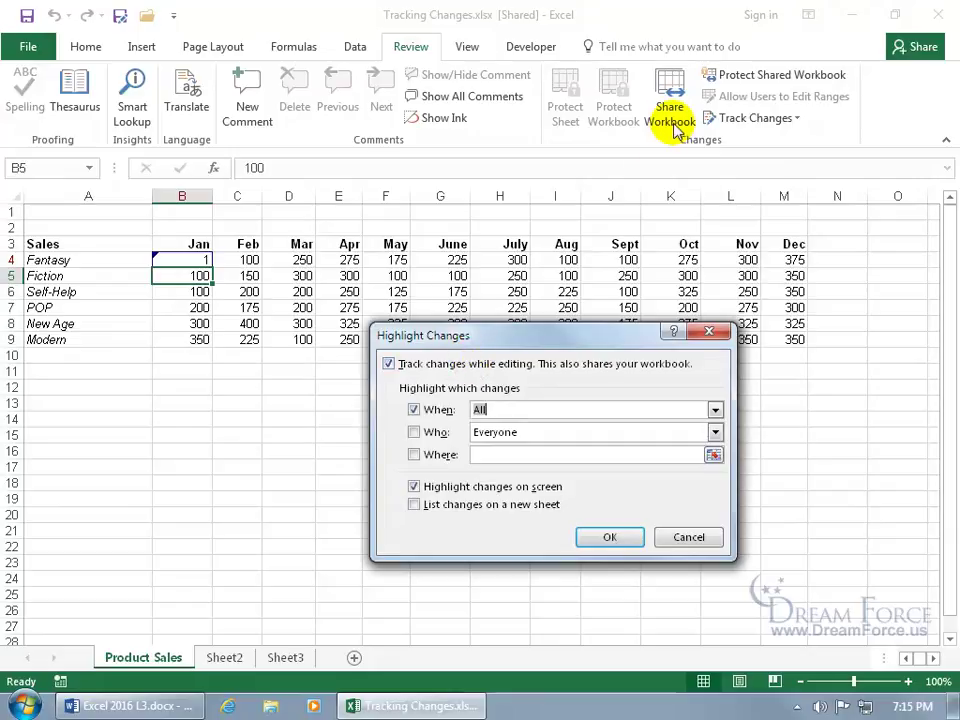
click(506, 363)
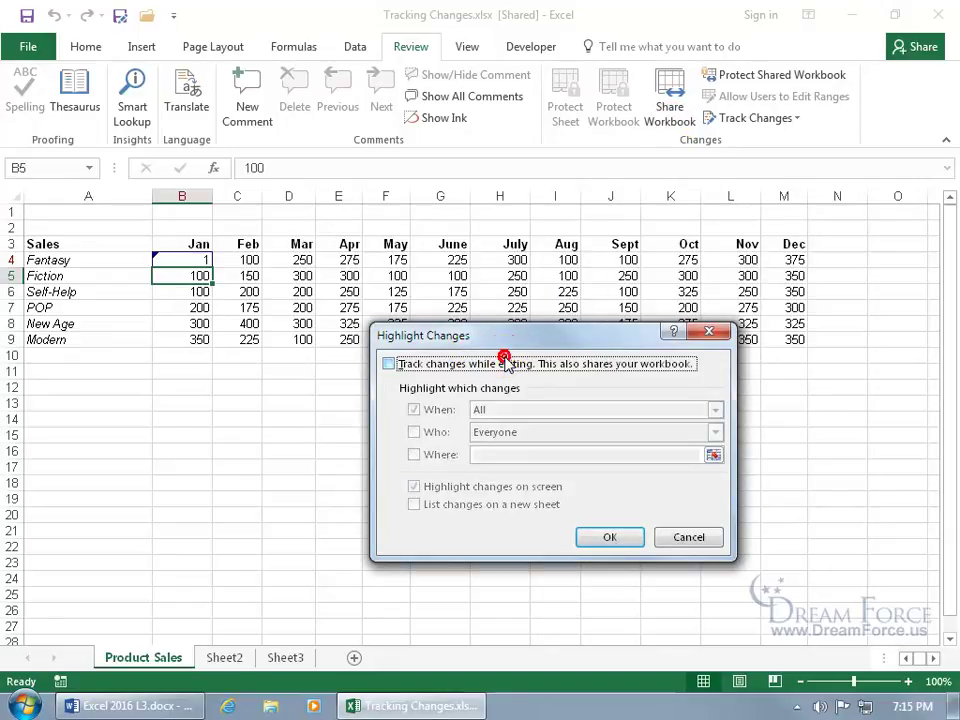
click(618, 540)
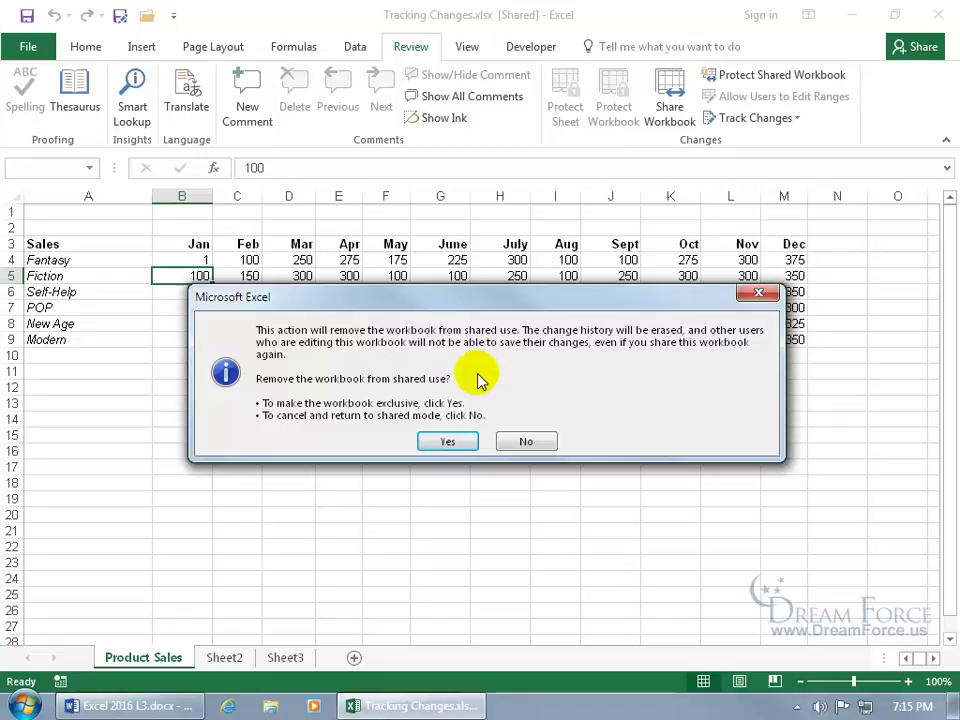
click(448, 441)
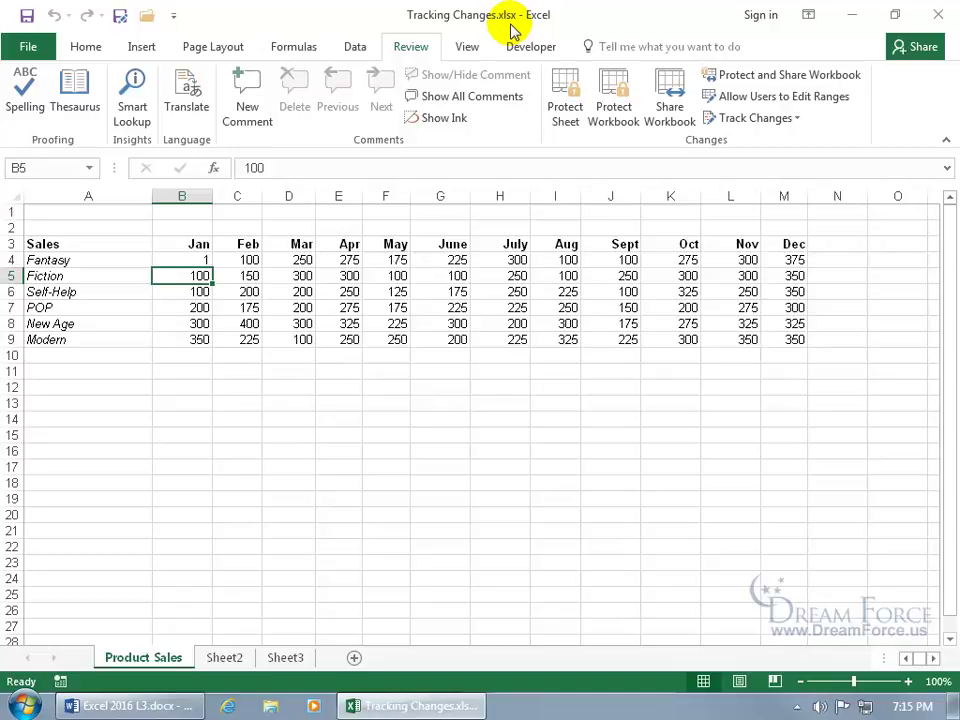
Share the workbook, allowing changes by more than one user at the same time, and save it.
click(668, 118)
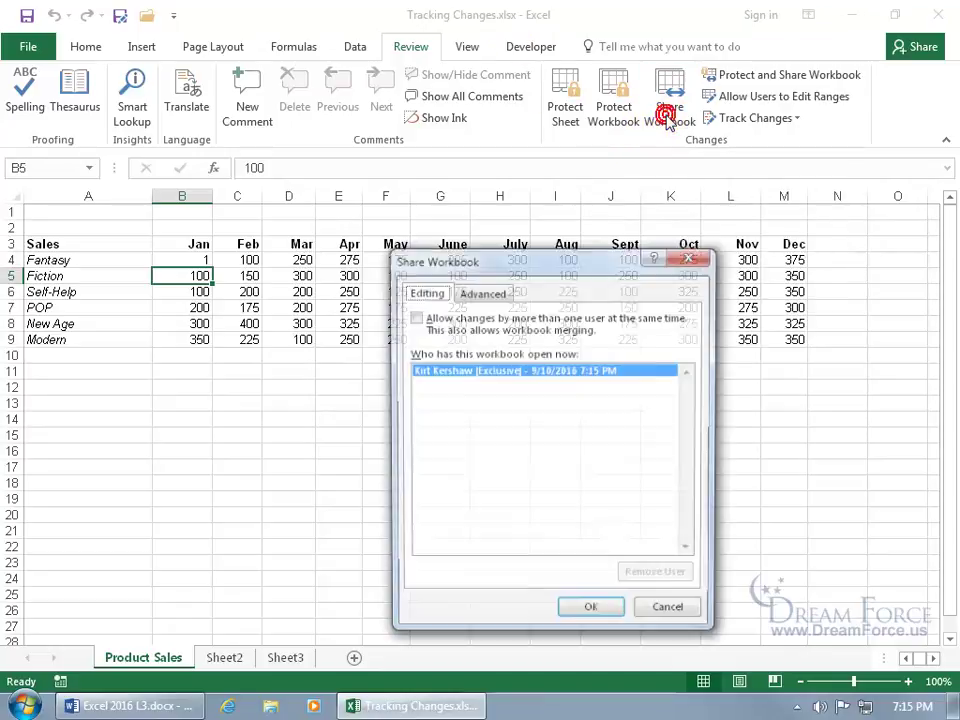
click(472, 323)
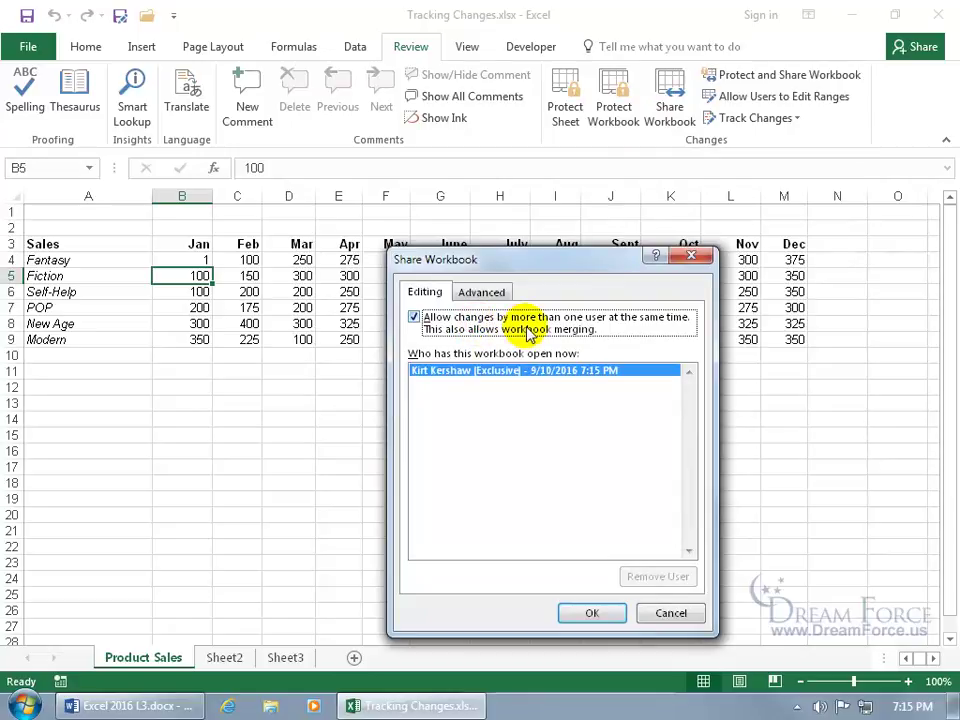
click(592, 612)
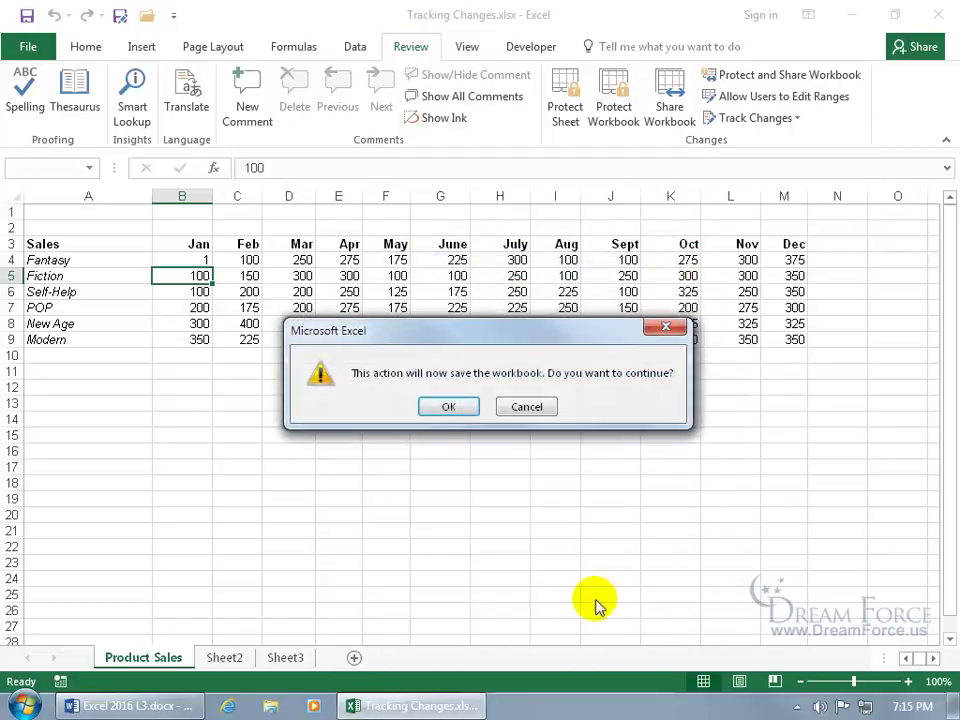
click(442, 406)
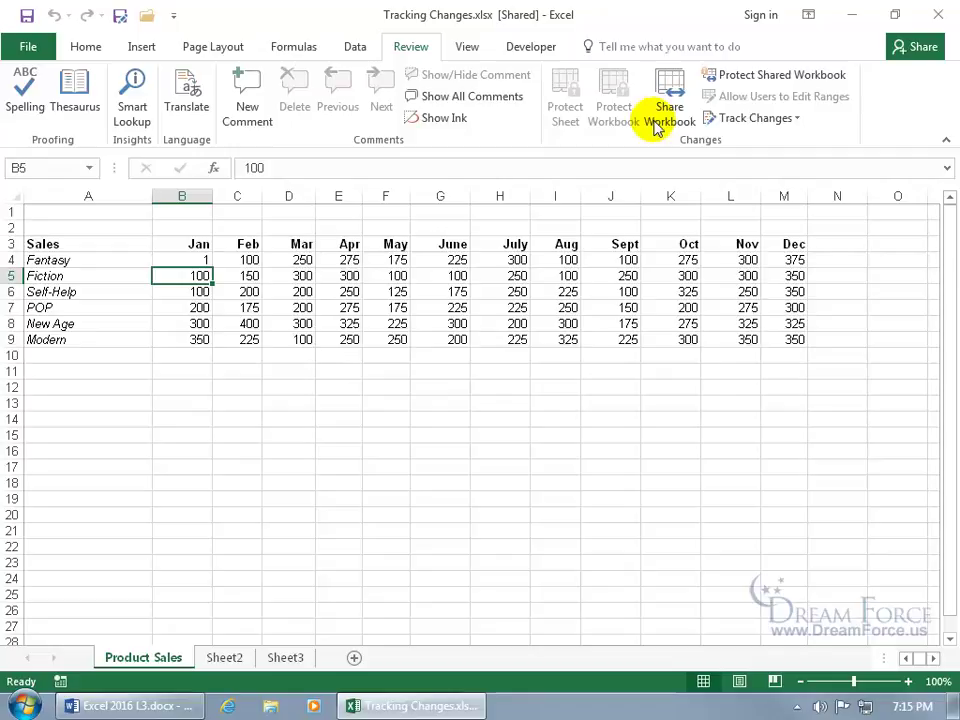
Set tracked changes to be highlighted on screen with the When filter disabled.
click(765, 120)
click(772, 142)
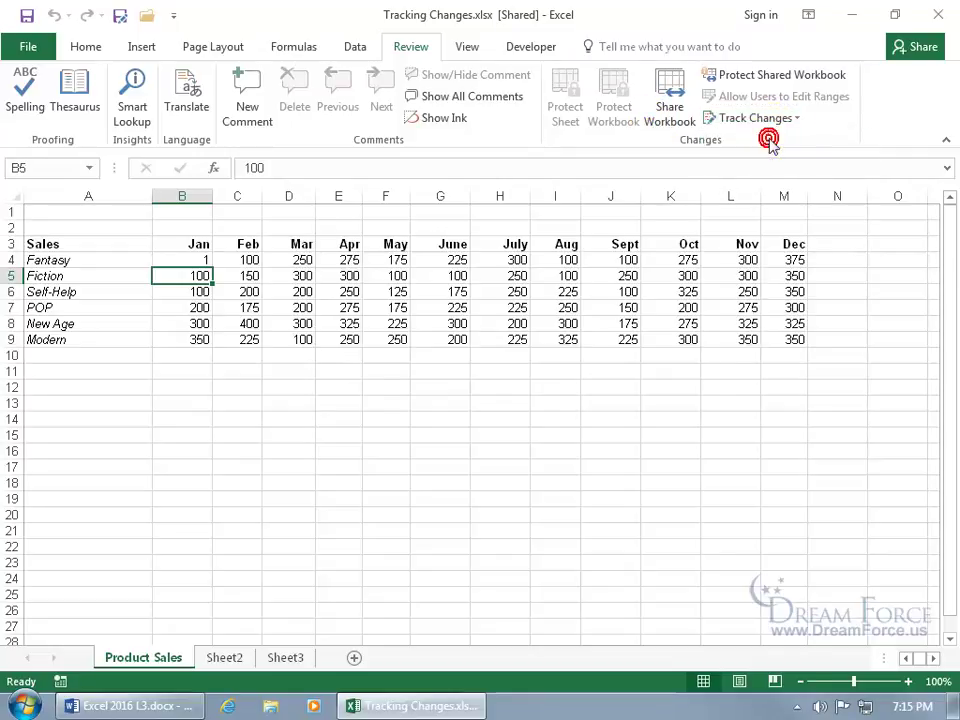
click(446, 414)
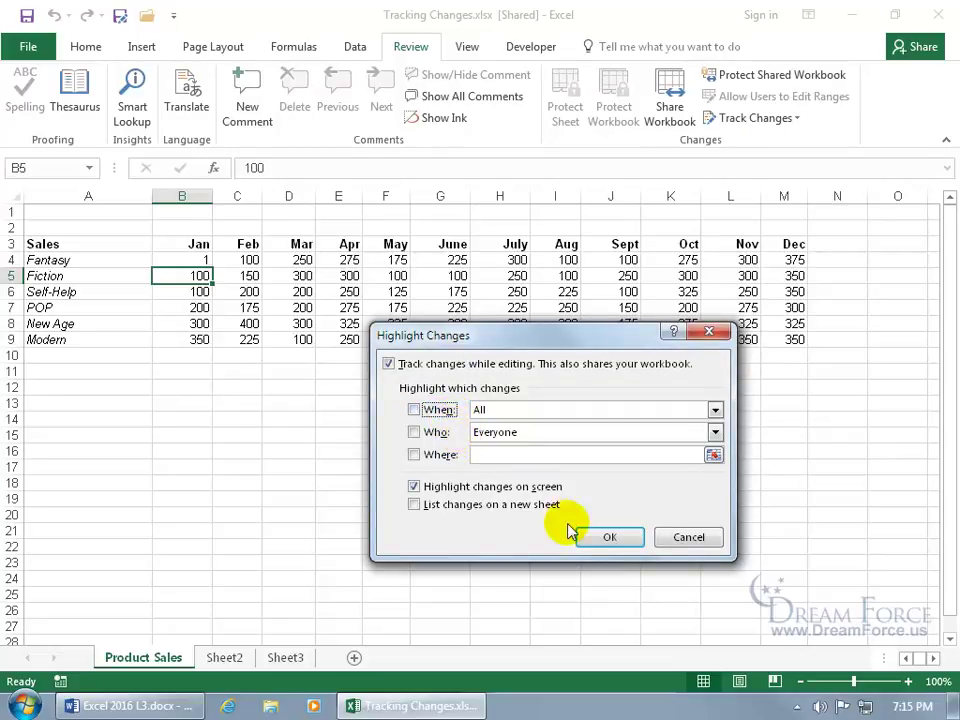
click(606, 538)
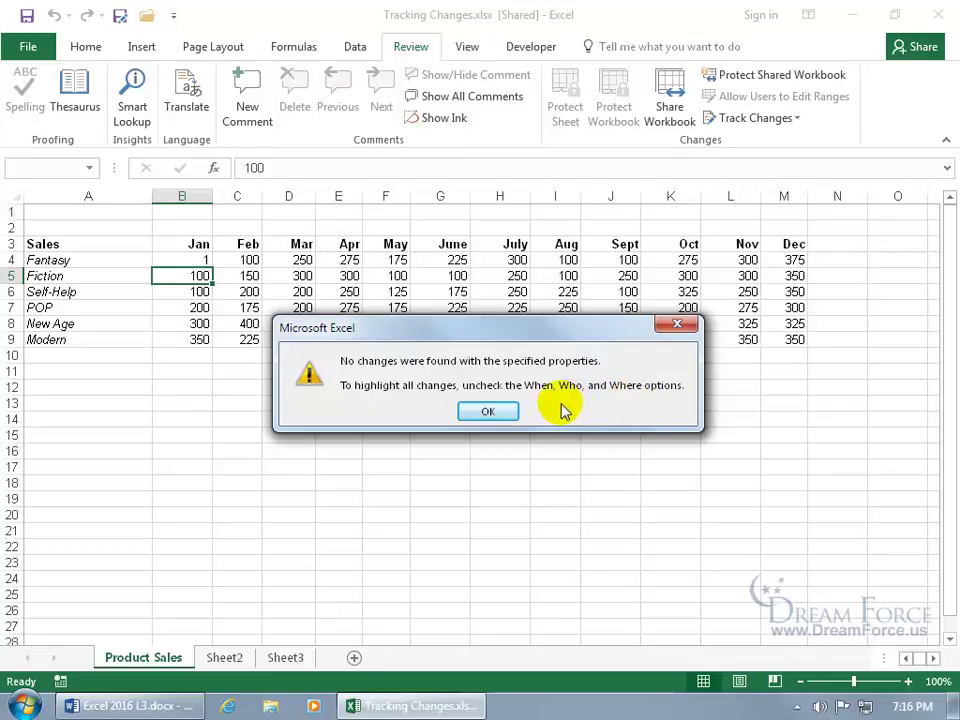
click(503, 412)
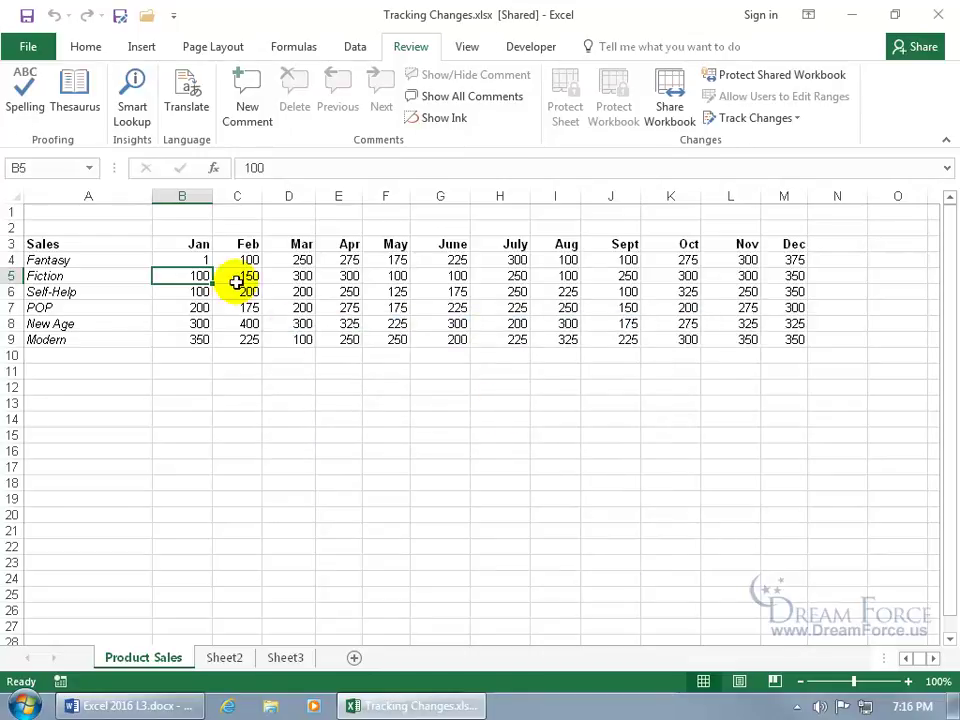
Set the January Fantasy sales in cell B4 to 150 and check its change note.
click(198, 261)
text(150)
key(Return)
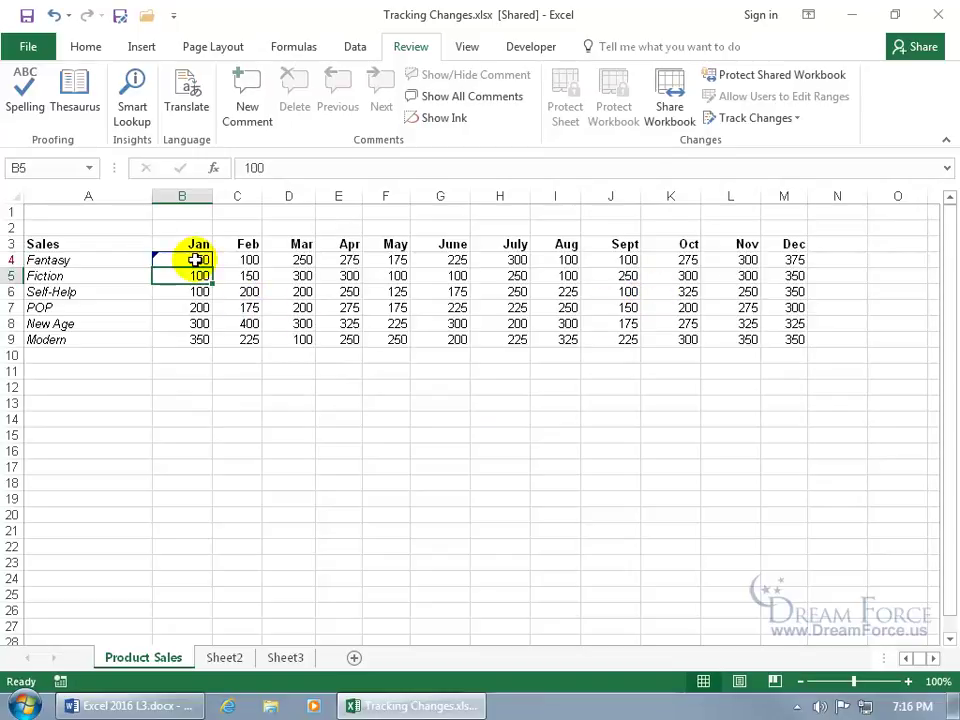
mouse_move(193, 258)
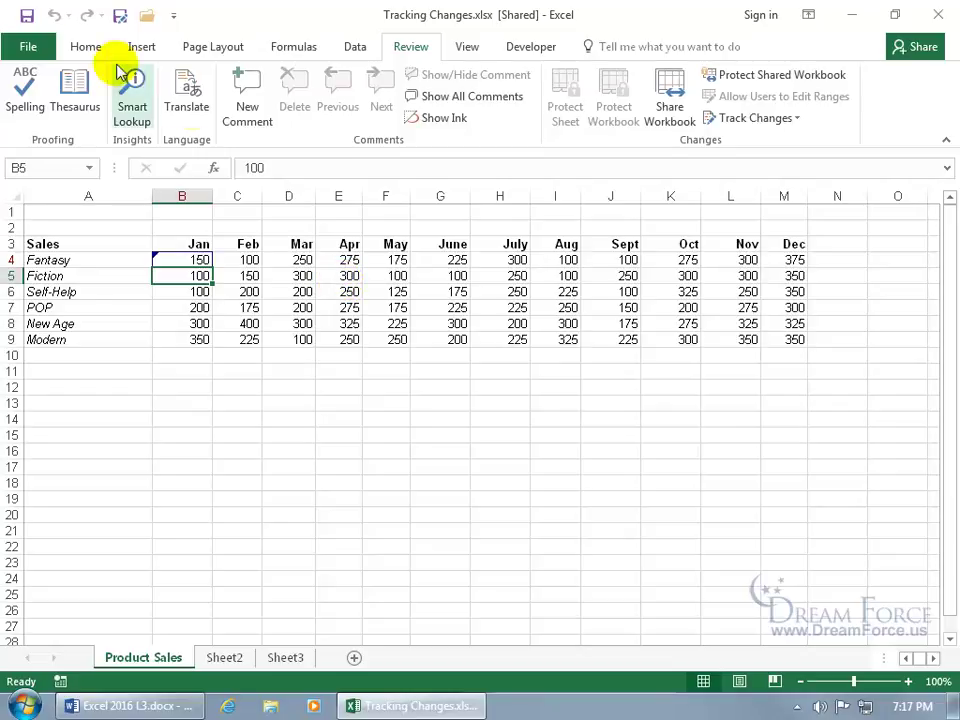
Save the shared workbook to bring in other users' edits, and review the change notes on the February cells.
click(27, 15)
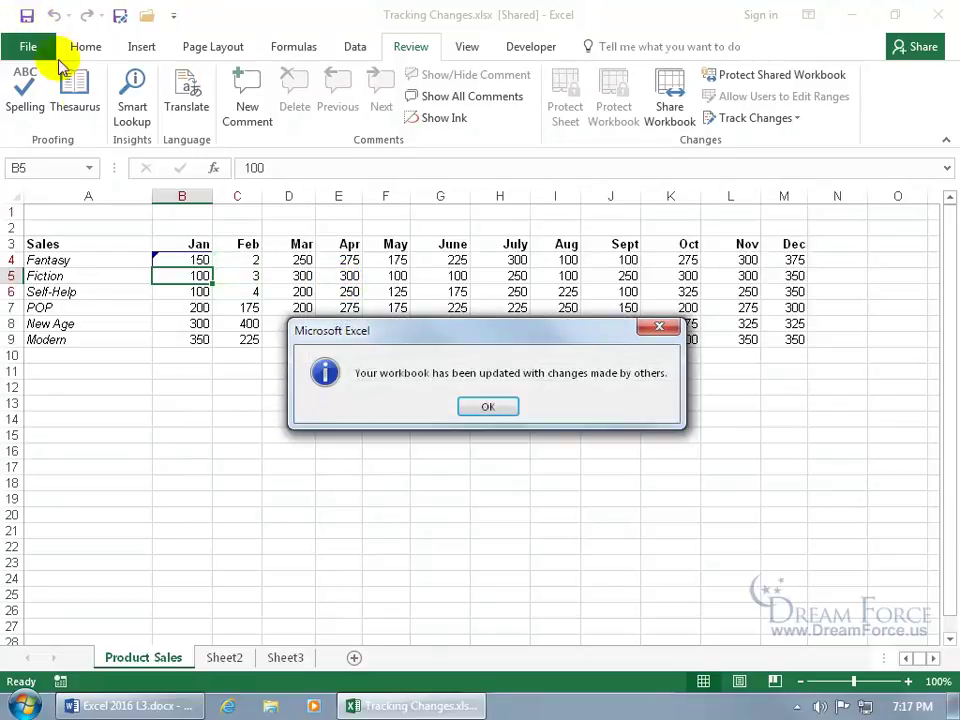
click(497, 410)
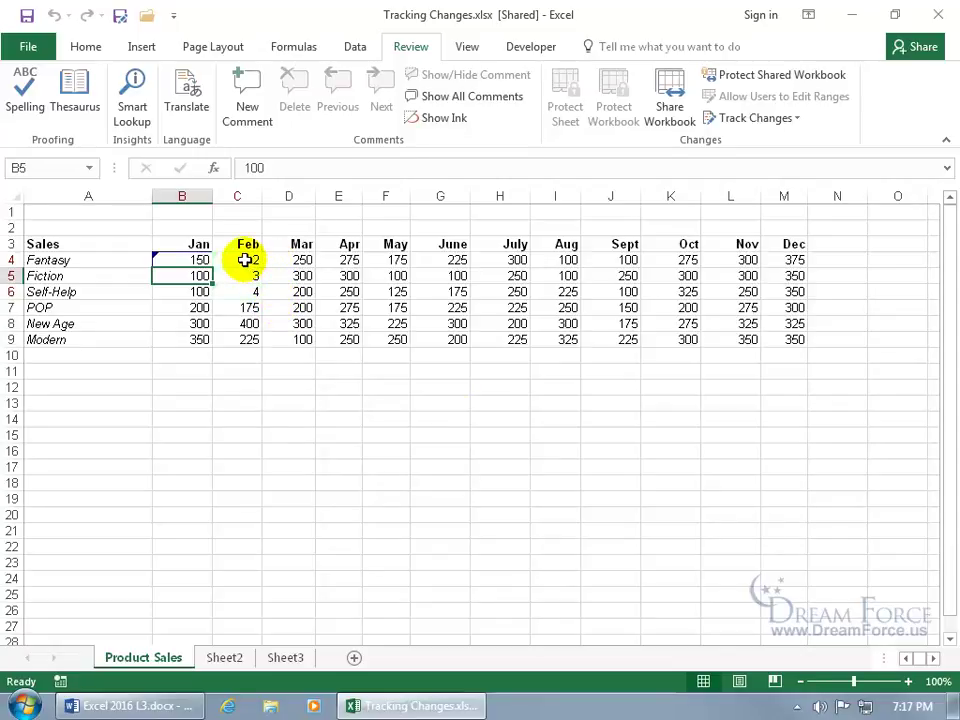
mouse_move(245, 260)
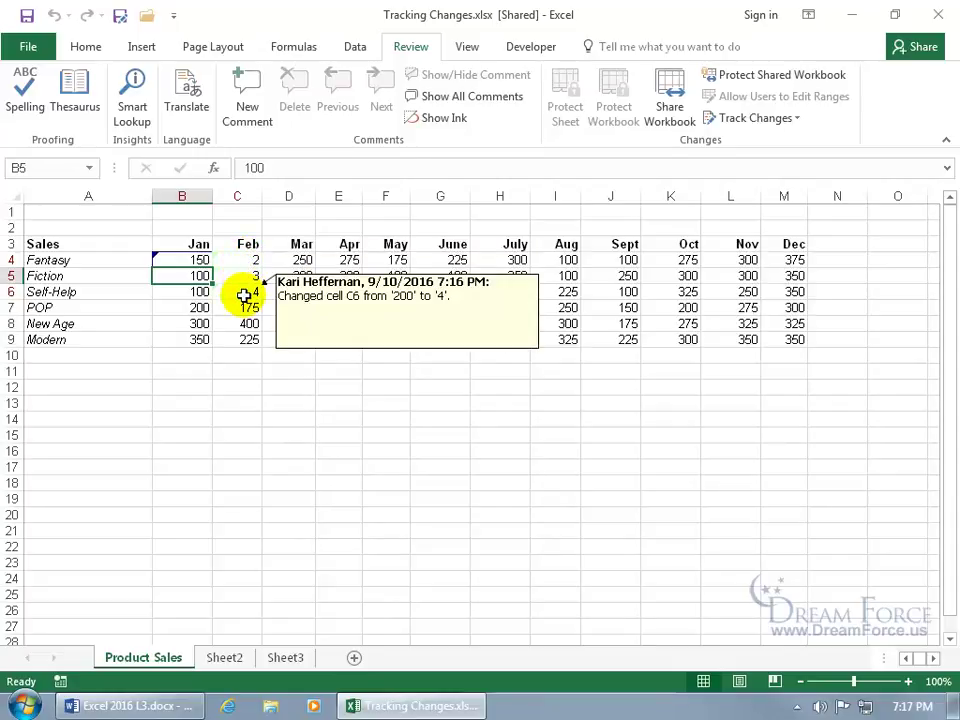
click(240, 309)
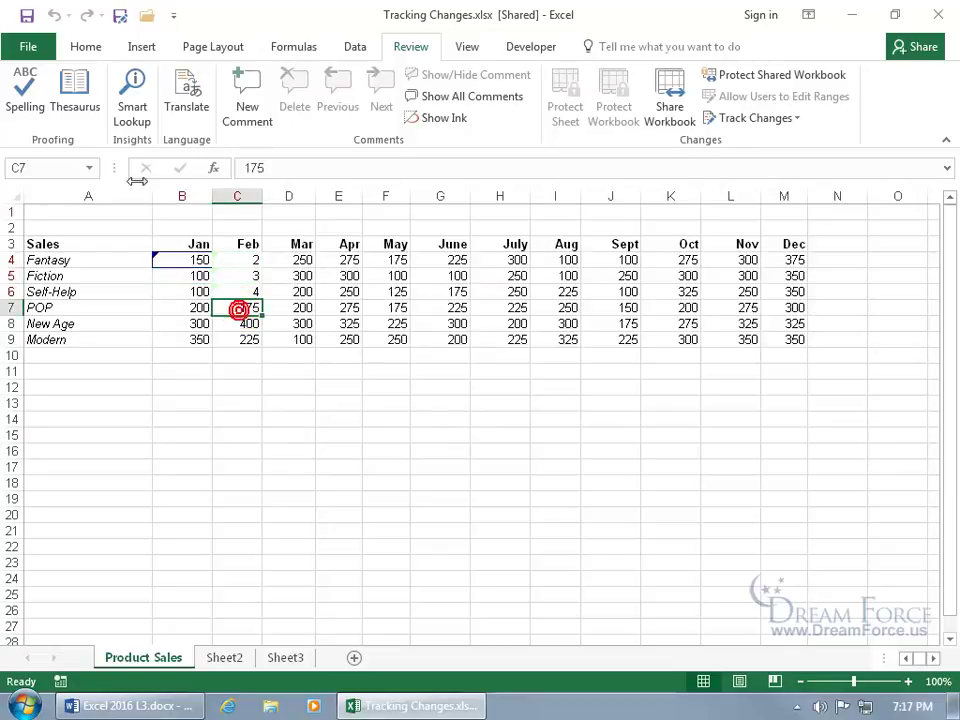
click(31, 18)
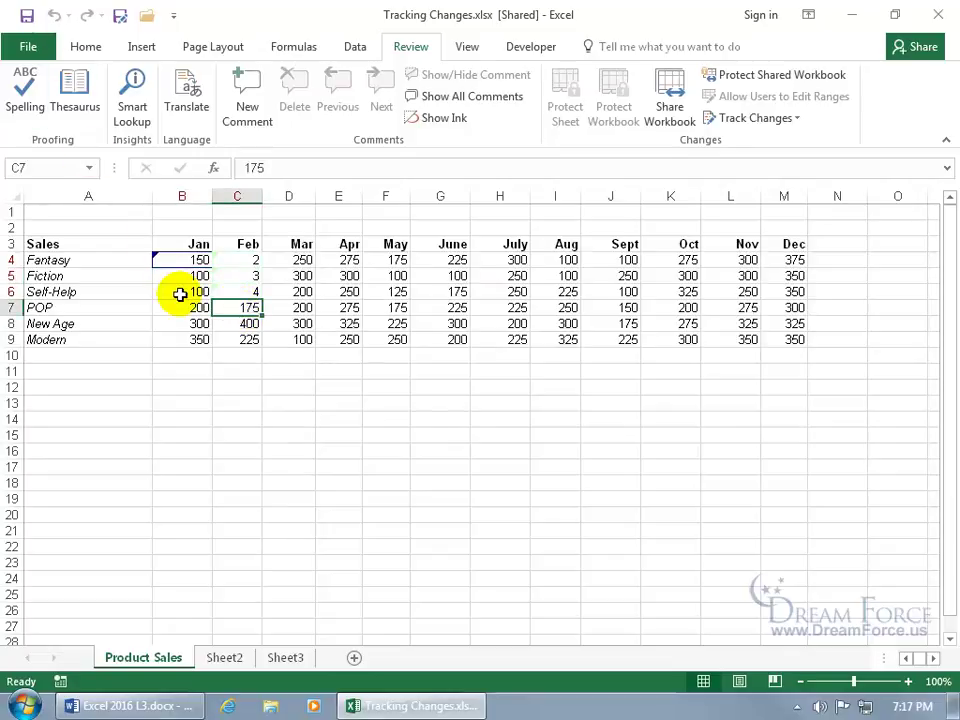
Turn off the on-screen highlighting of tracked changes.
click(792, 122)
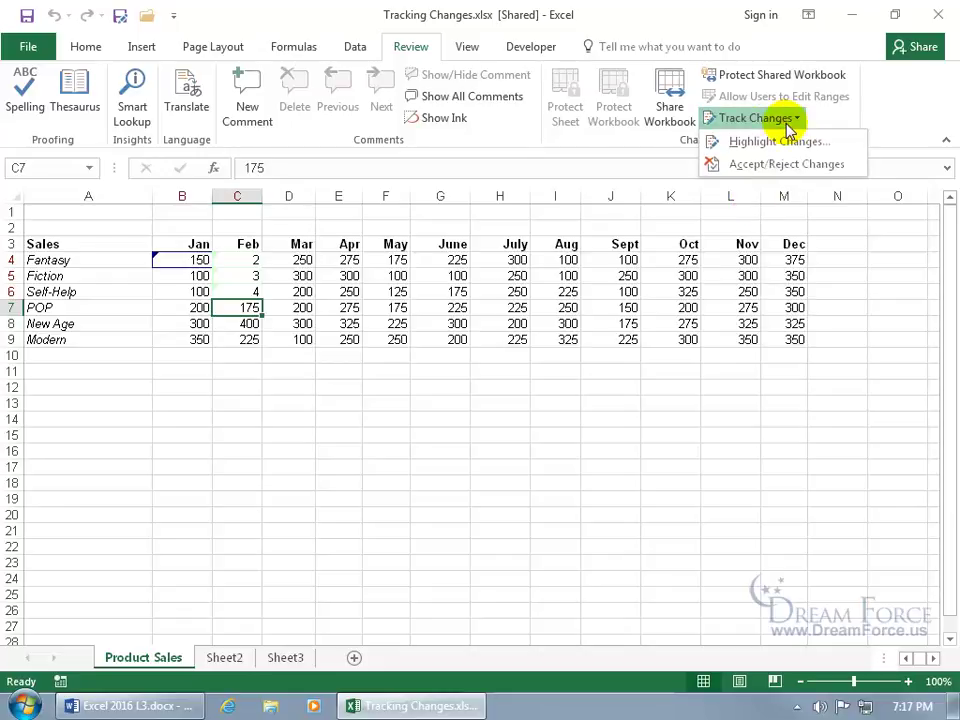
click(779, 143)
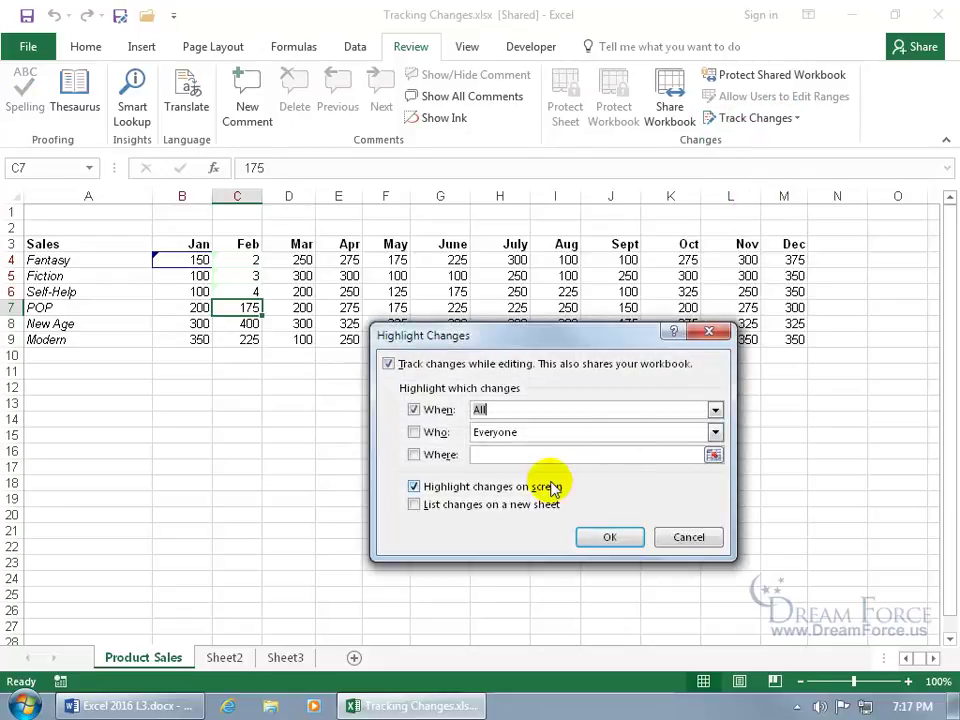
click(500, 487)
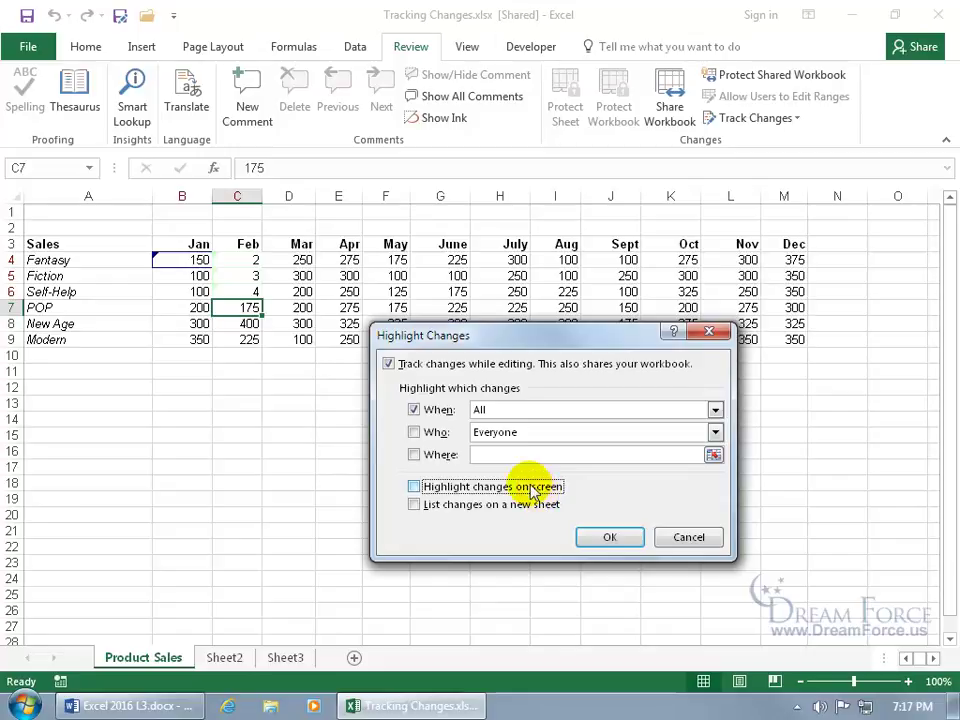
click(603, 539)
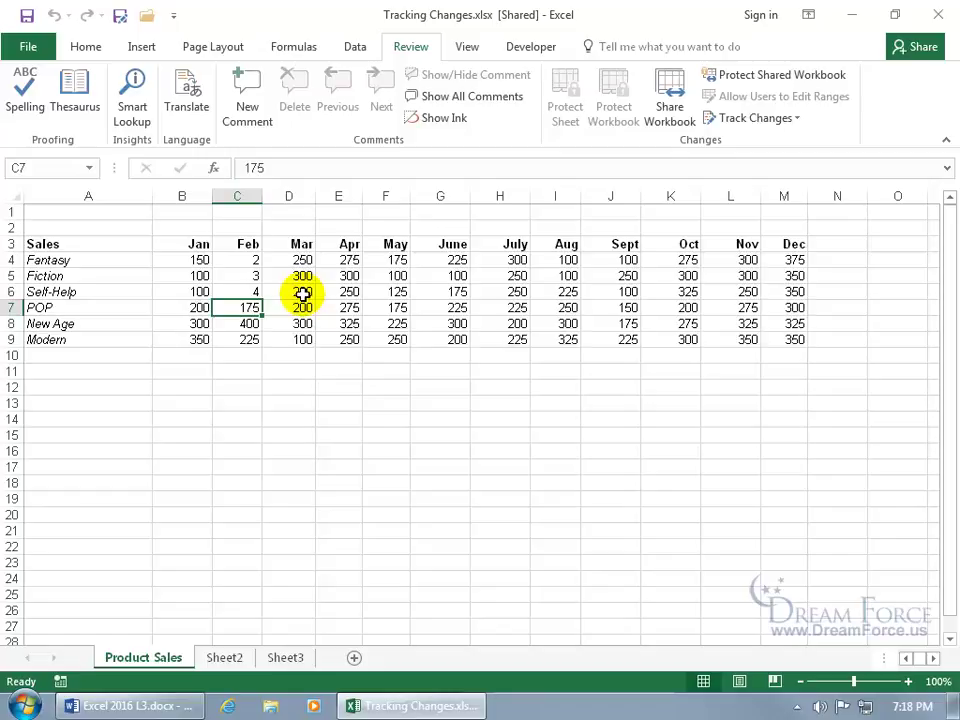
Highlight tracked changes on screen again, with the When filter disabled.
click(782, 124)
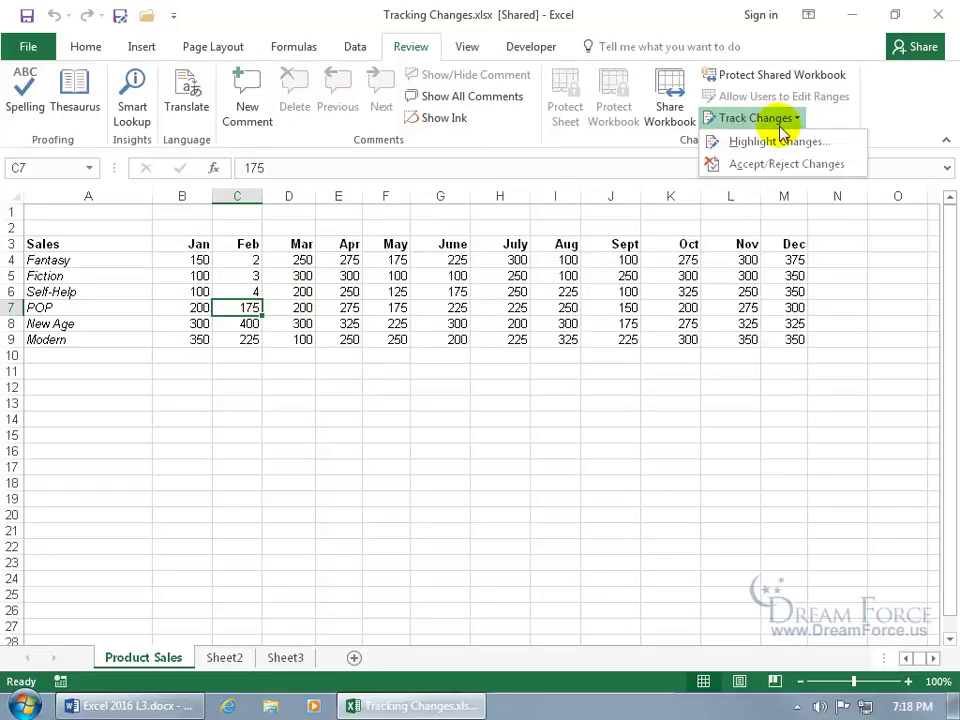
click(777, 141)
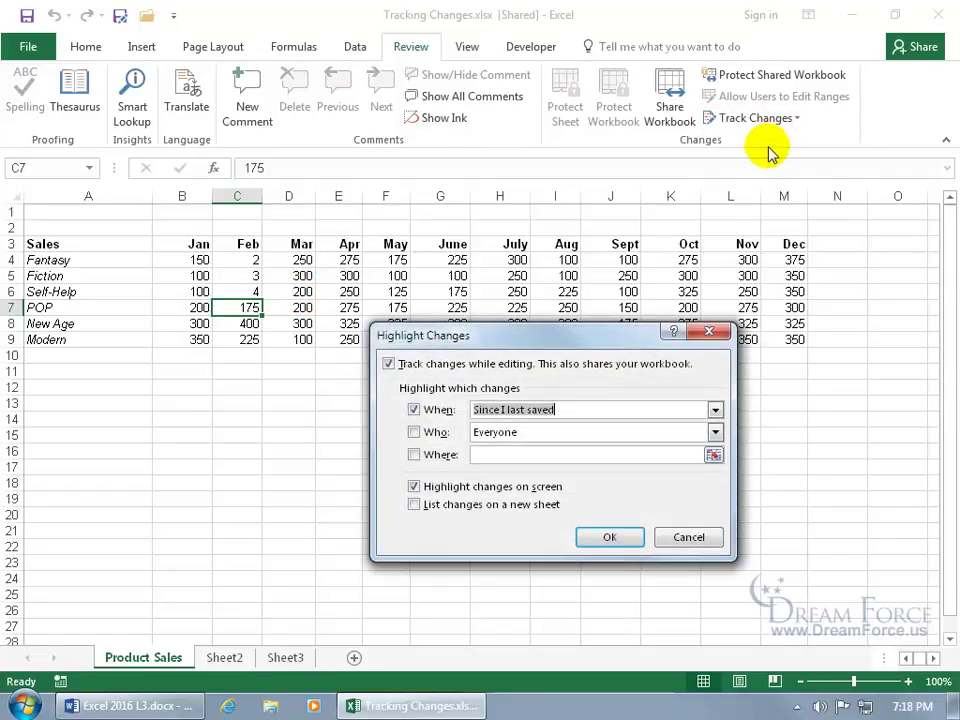
click(438, 409)
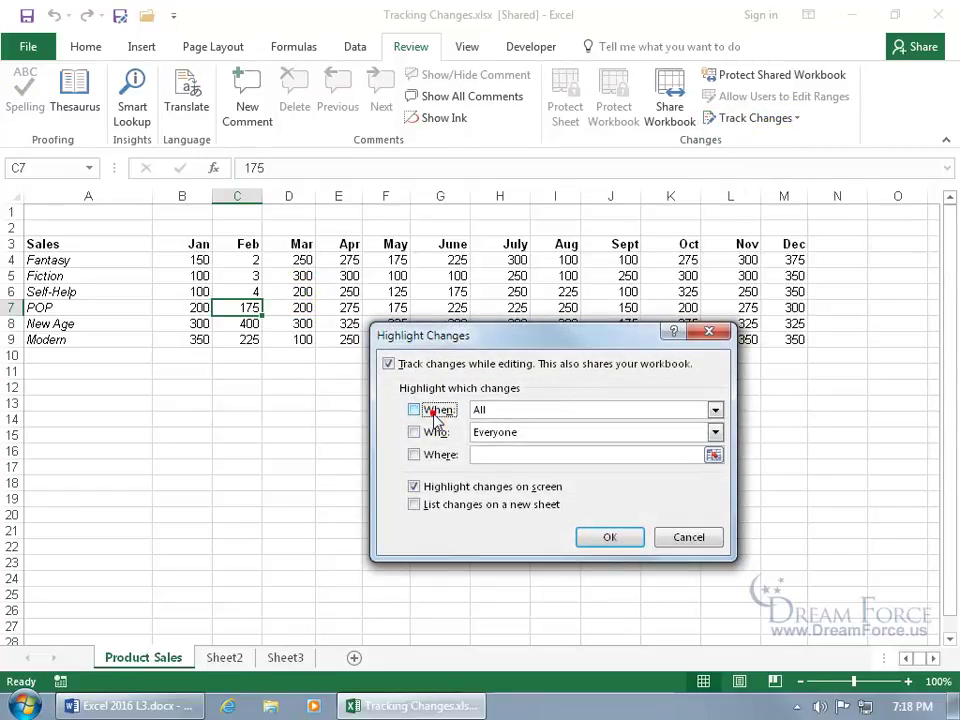
click(608, 540)
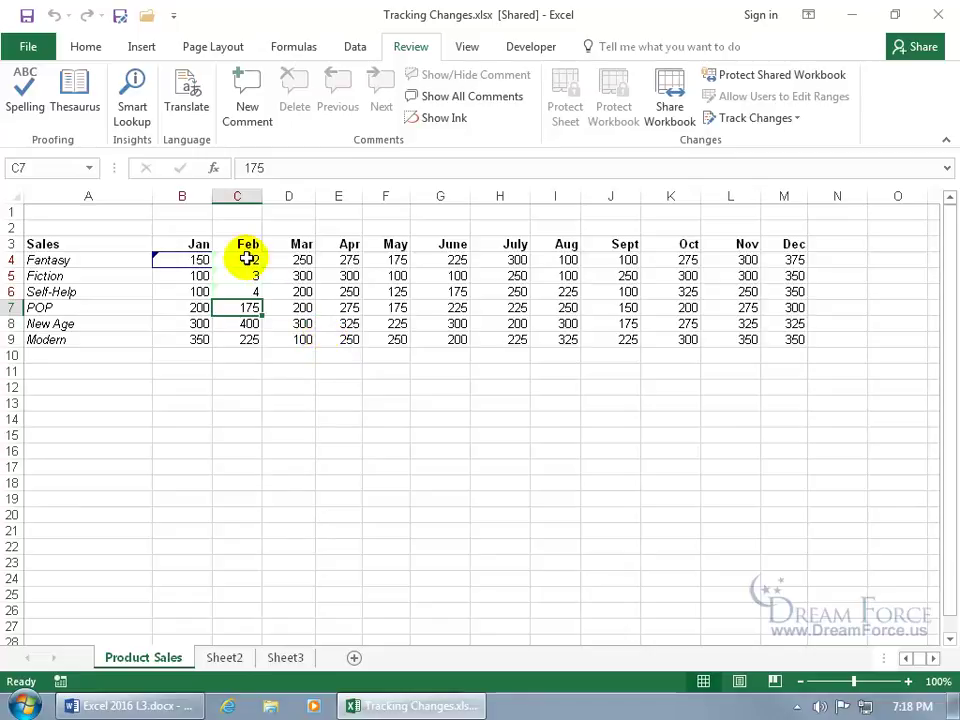
Check the change note on the February Fantasy cell C4 and set its value to 100.
mouse_move(247, 259)
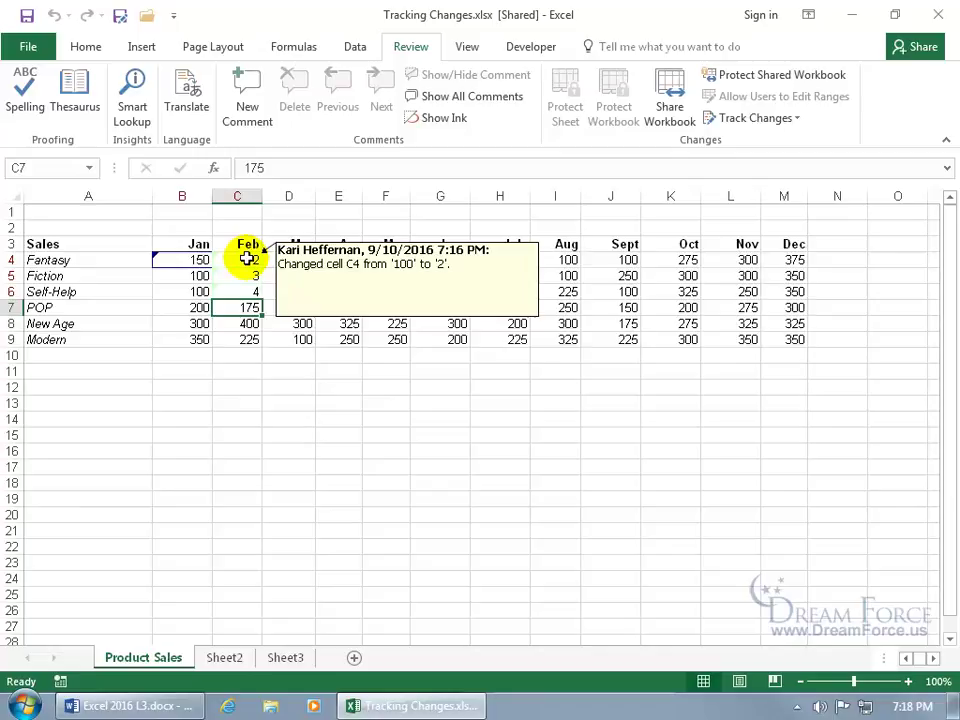
click(247, 259)
text(100)
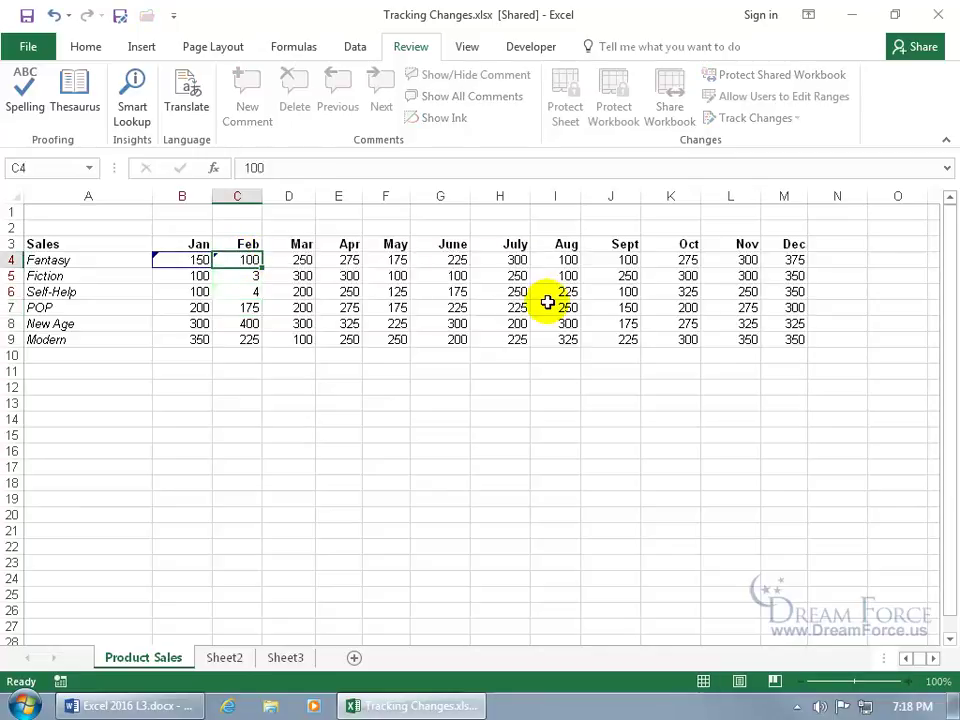
key(Return)
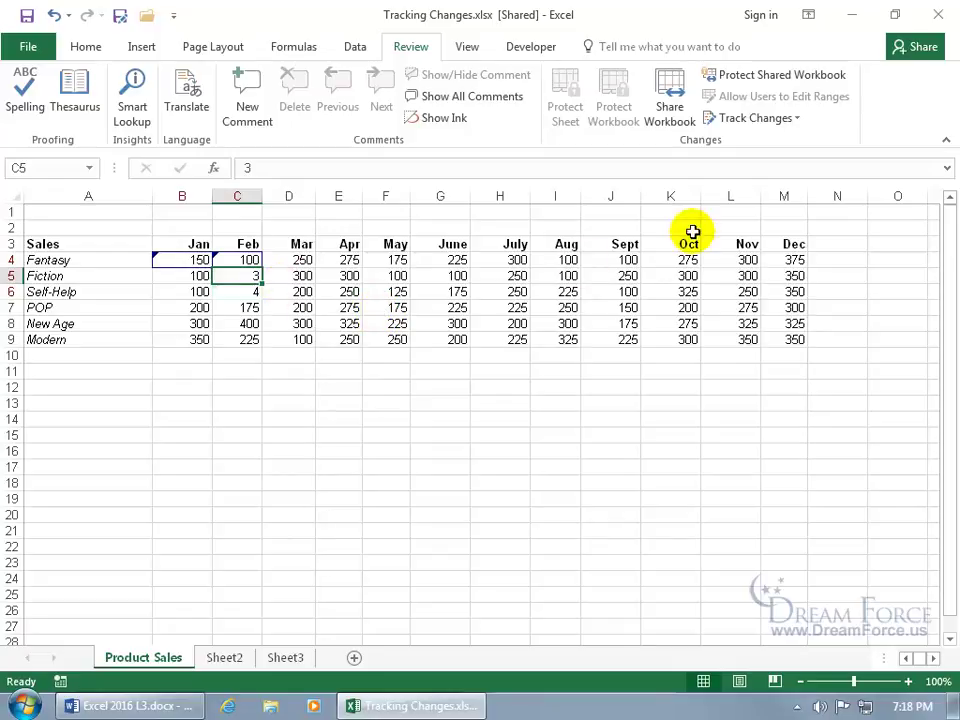
Save the workbook, start the accept/reject review of changes not yet reviewed, and accept the change of cell B4 to 150.
click(765, 119)
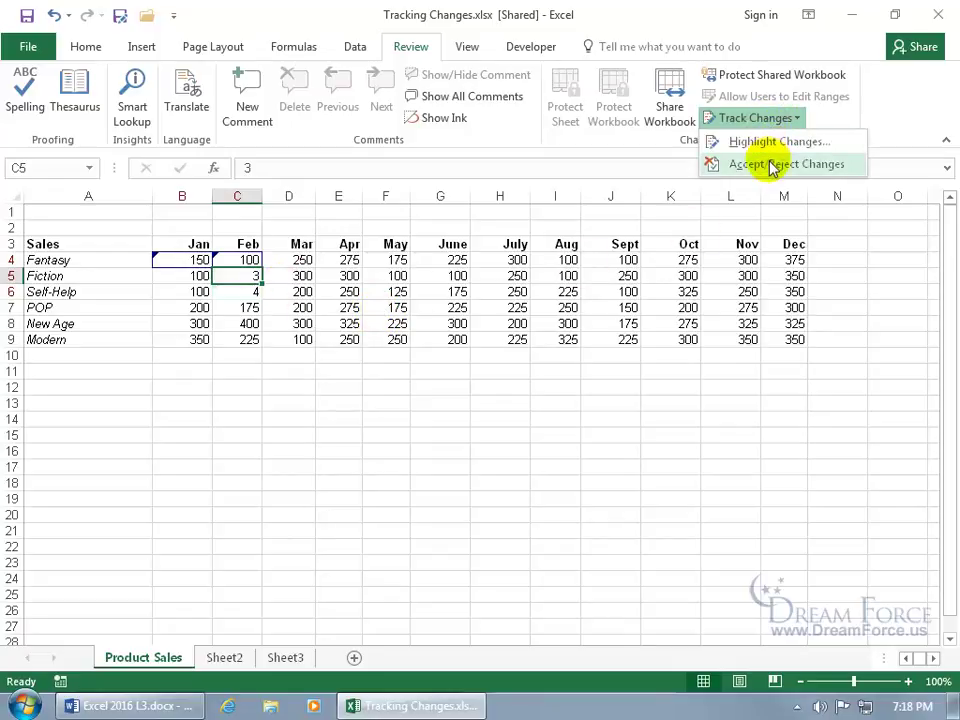
click(767, 164)
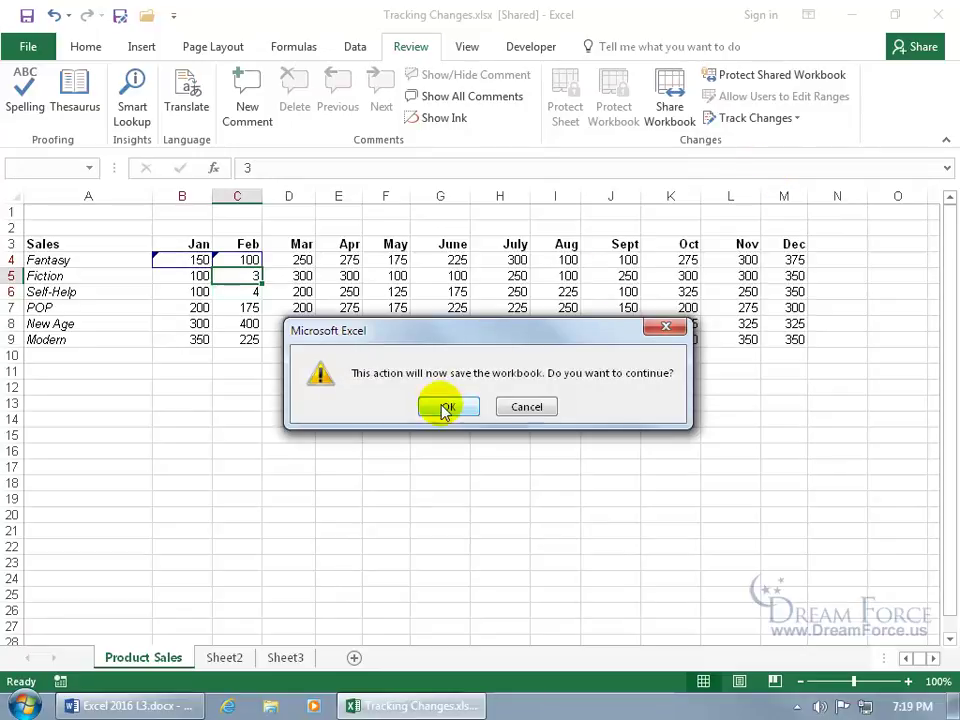
click(447, 407)
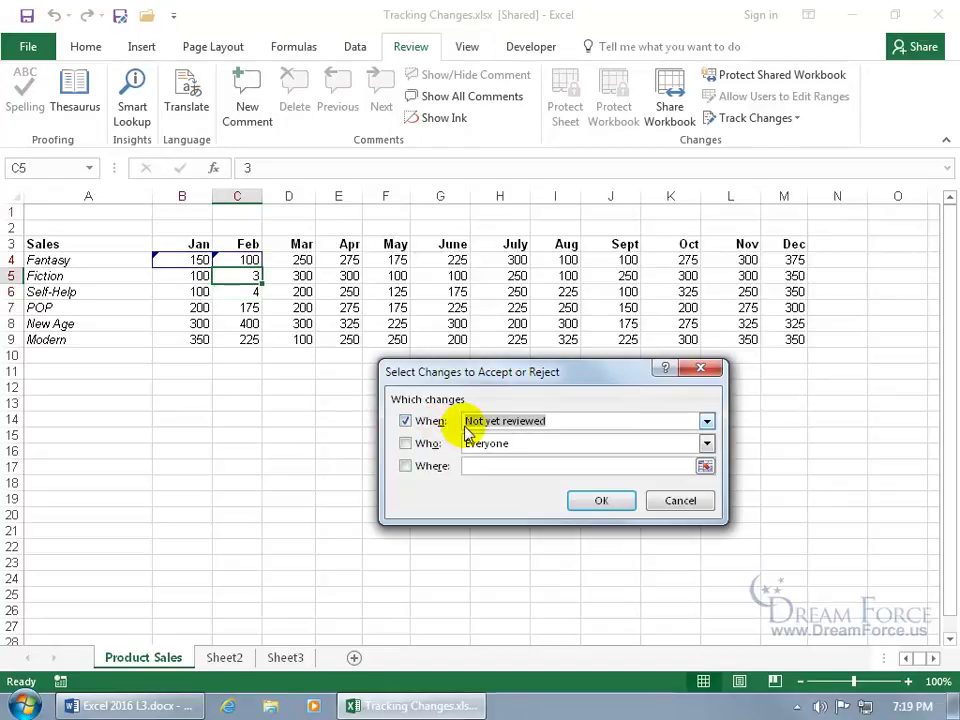
click(600, 503)
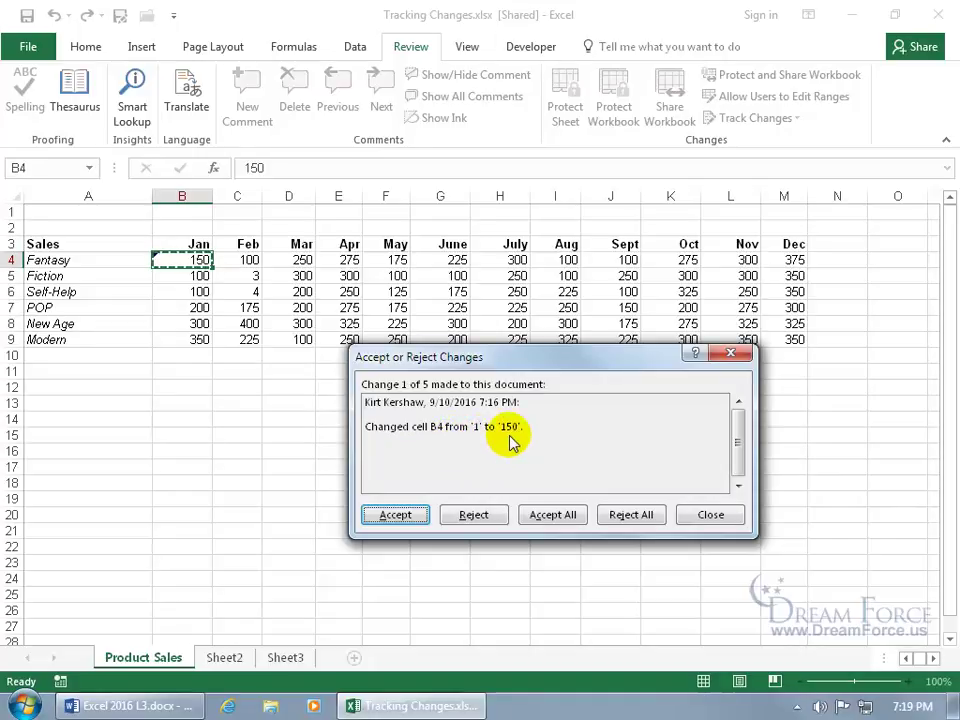
click(397, 514)
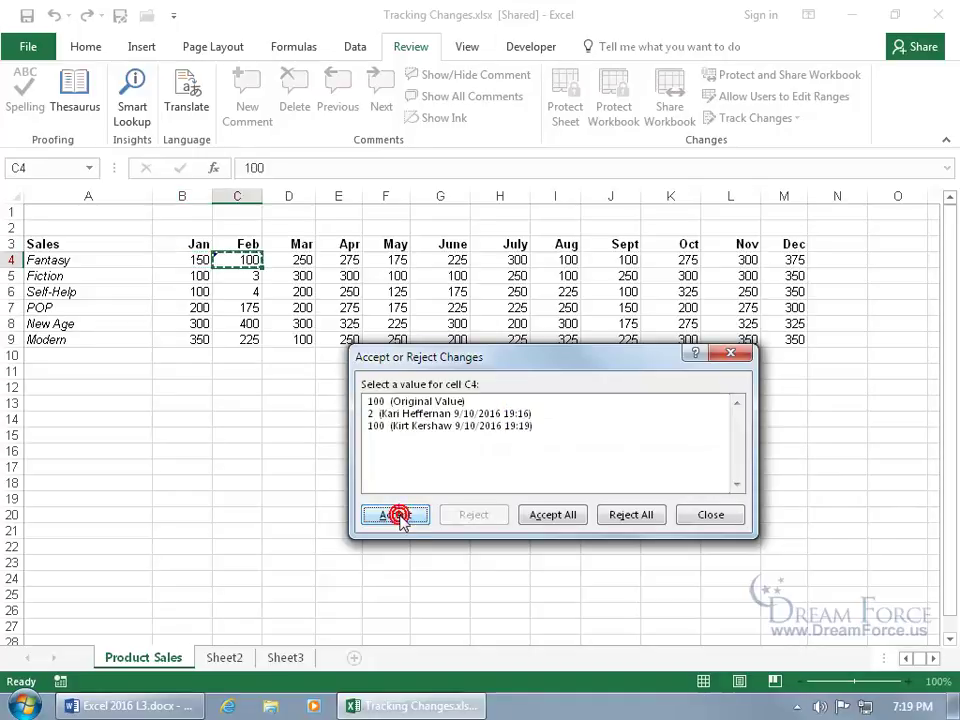
Accept the other user's value 2 for cell C4 and reject all remaining changes.
click(498, 426)
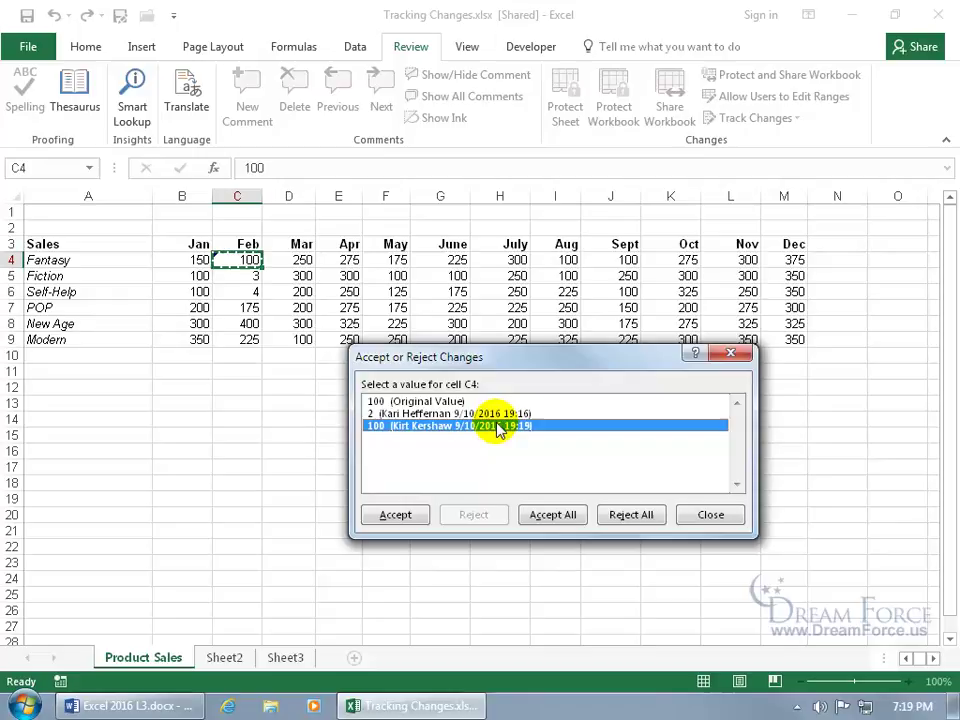
click(437, 413)
click(400, 516)
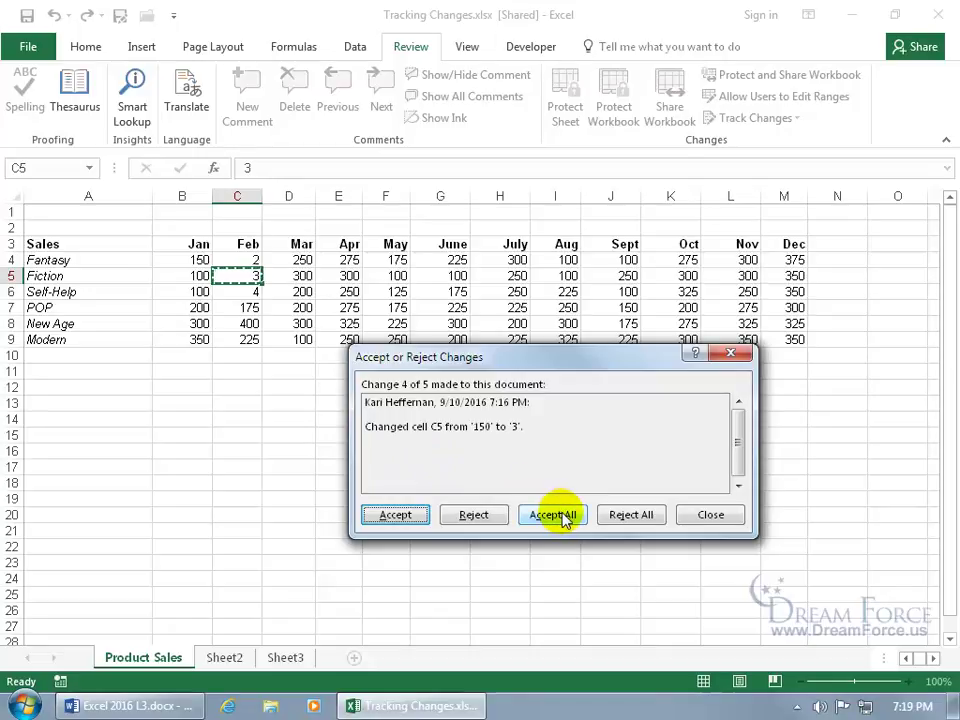
click(640, 515)
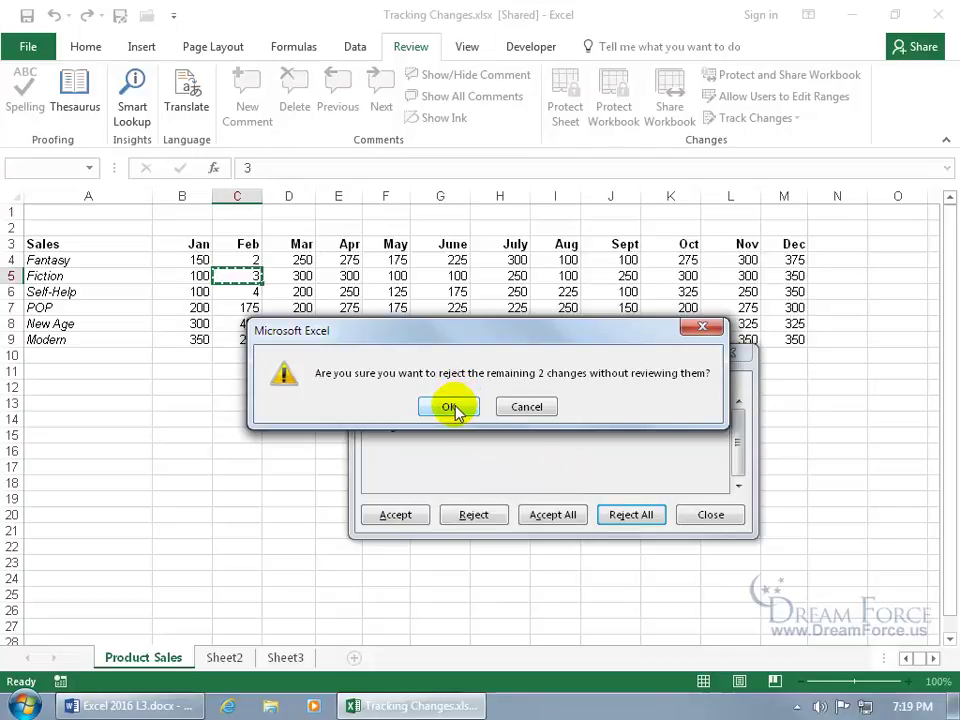
click(450, 406)
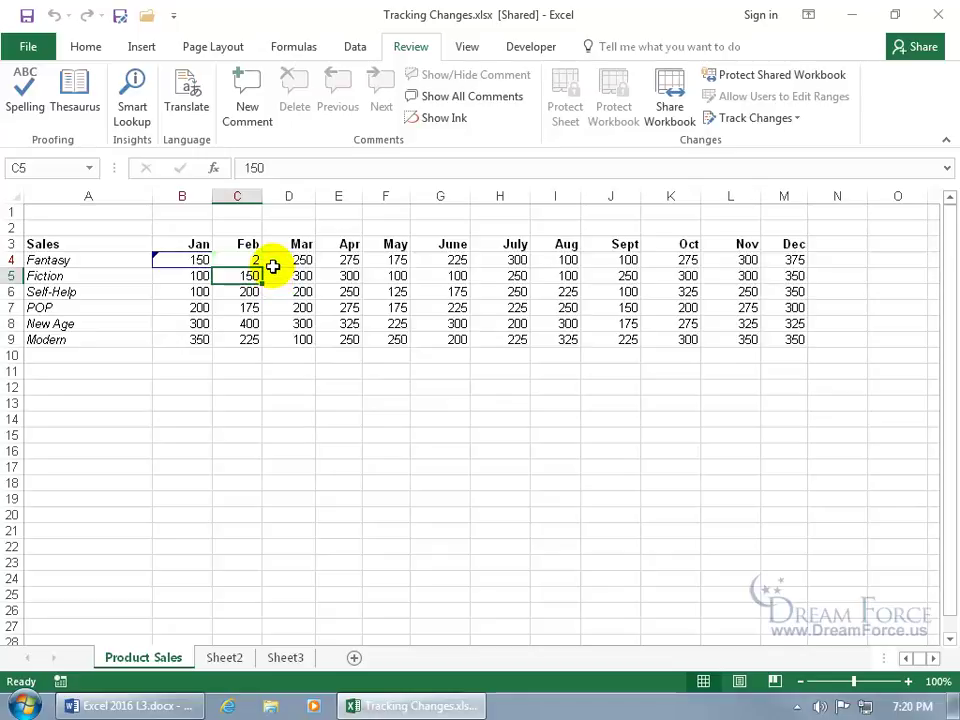
Review the changes again with the When filter disabled, accepting 150 in B4 and rejecting the change of C4 to 2.
click(770, 119)
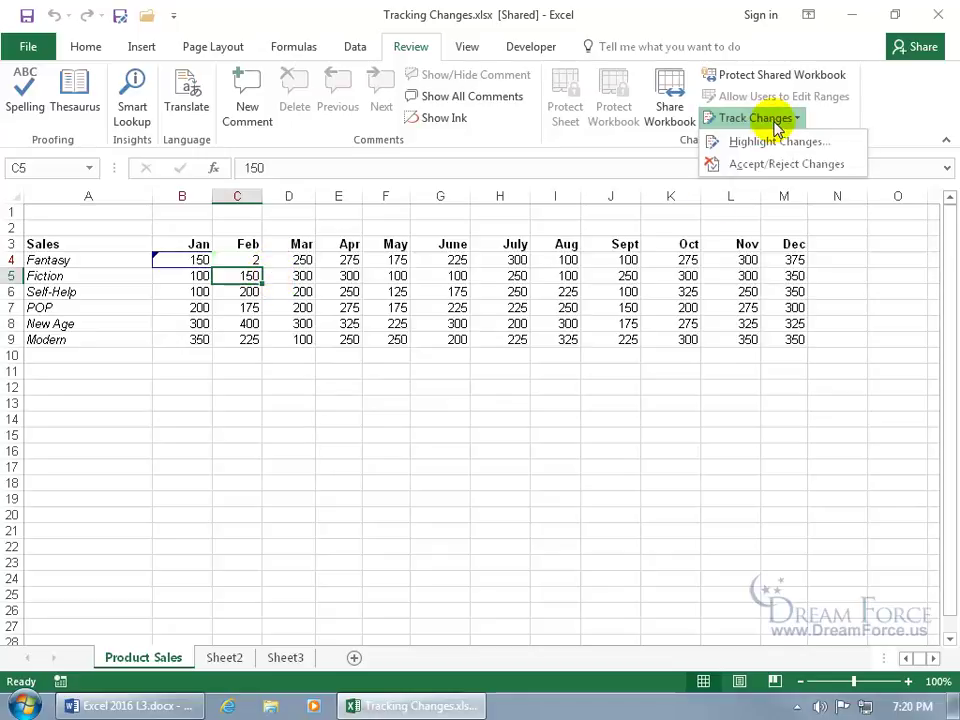
click(770, 164)
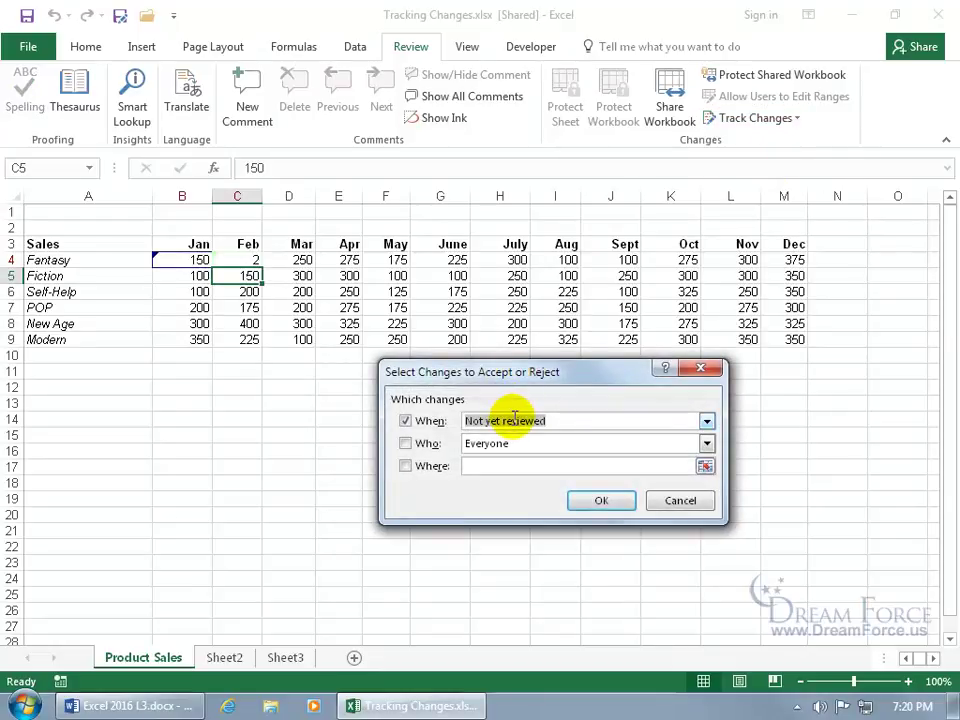
click(412, 421)
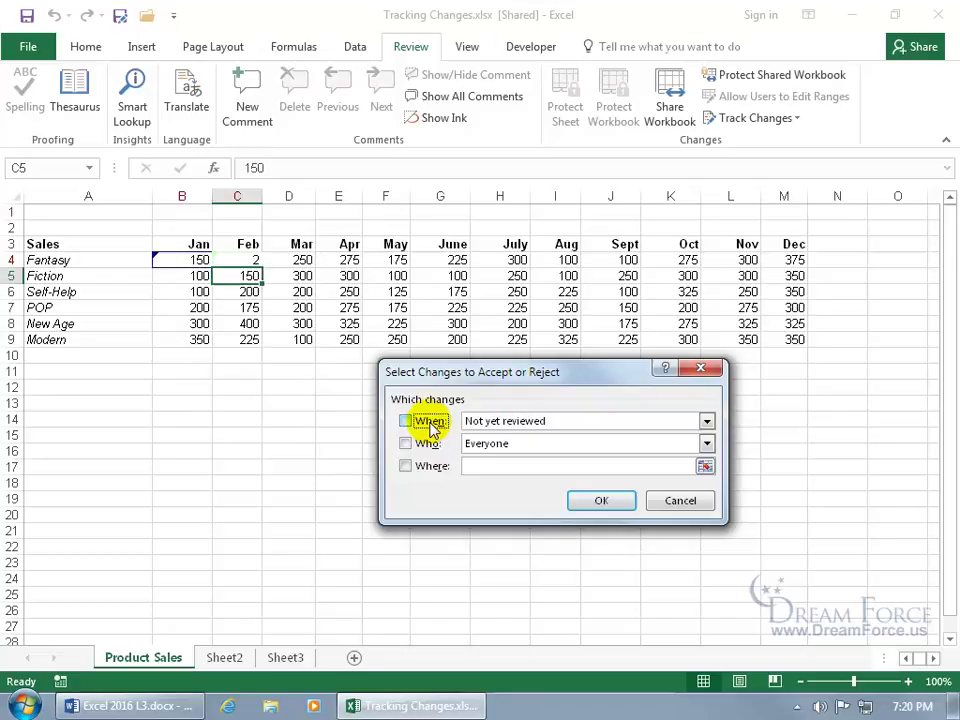
click(581, 499)
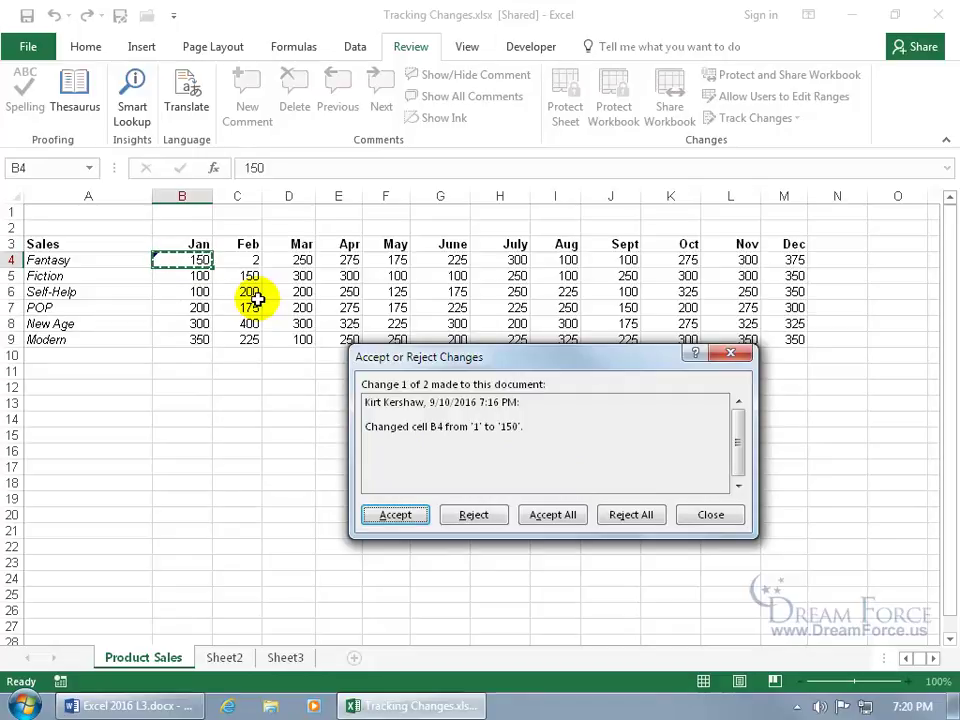
click(386, 514)
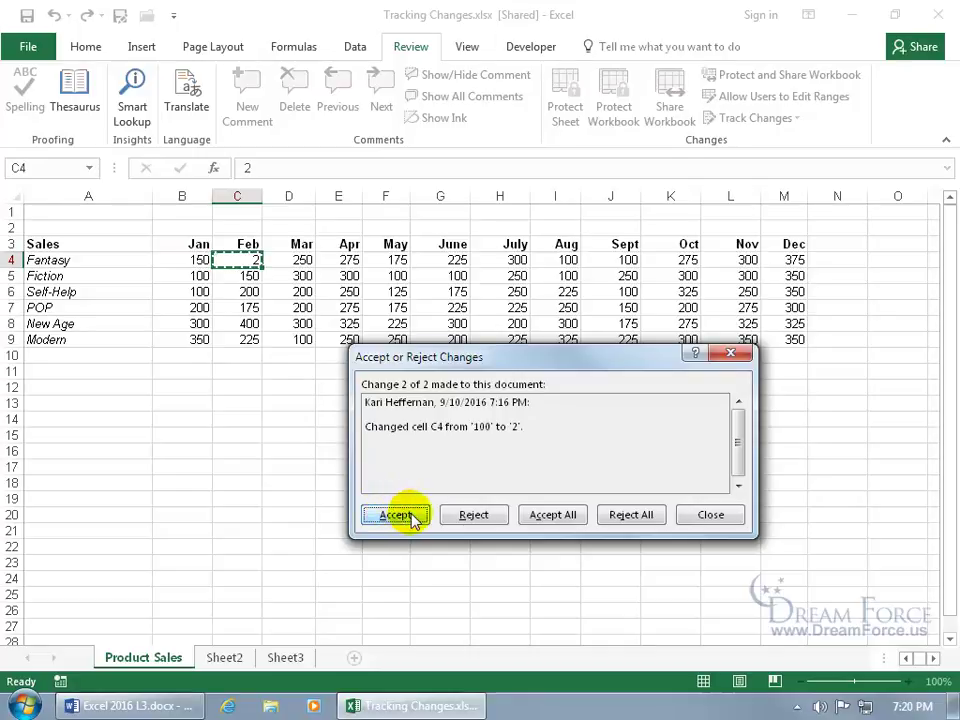
click(474, 514)
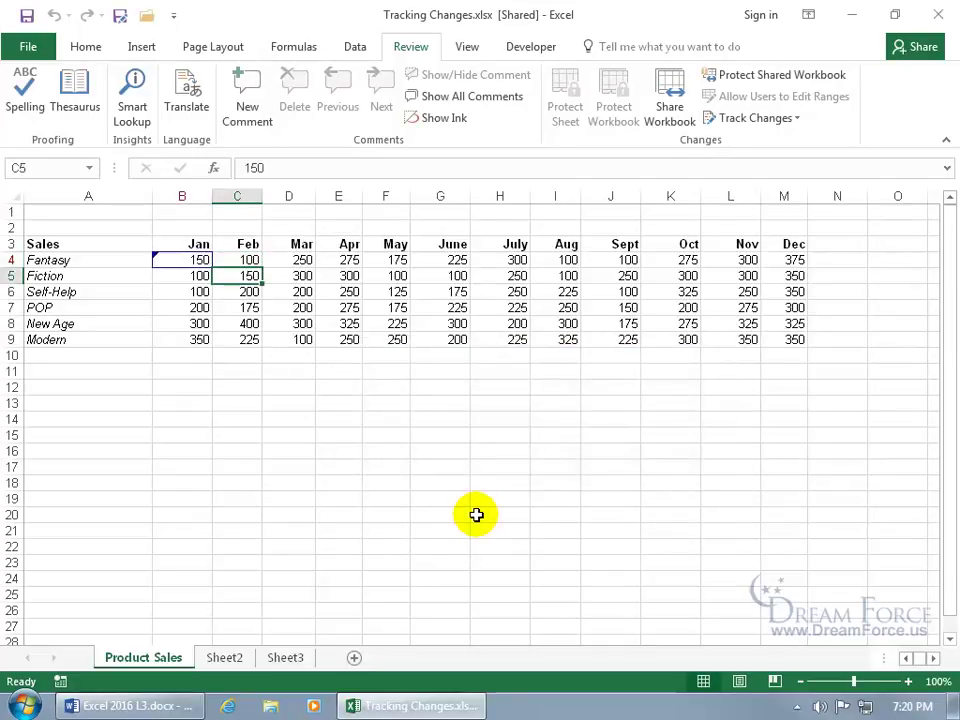
Check for any further changes to accept or reject with the When filter disabled.
click(249, 307)
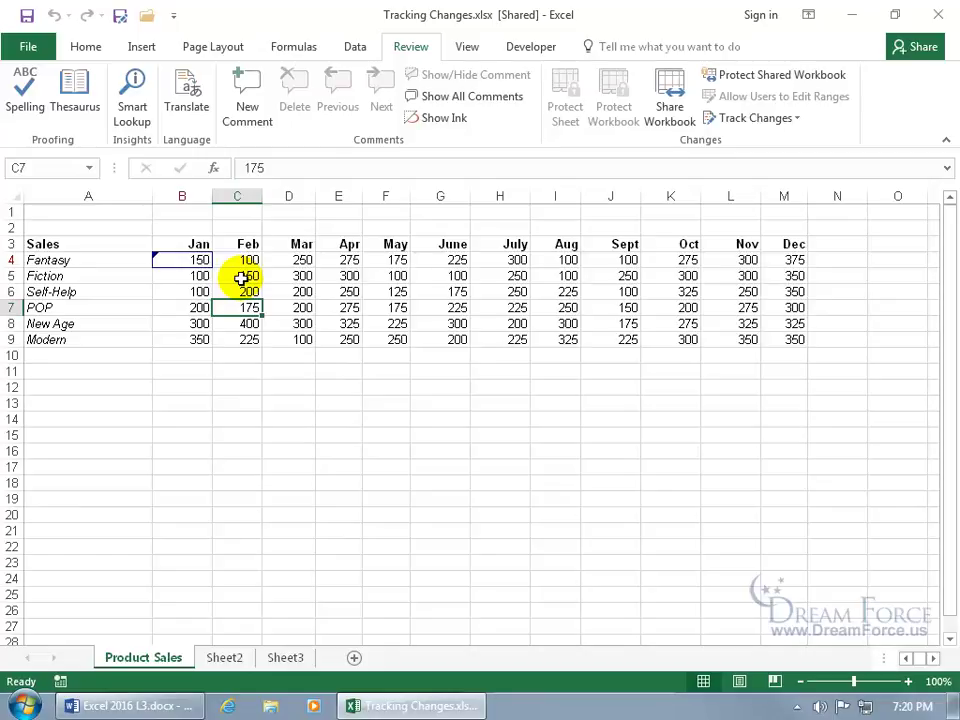
click(775, 121)
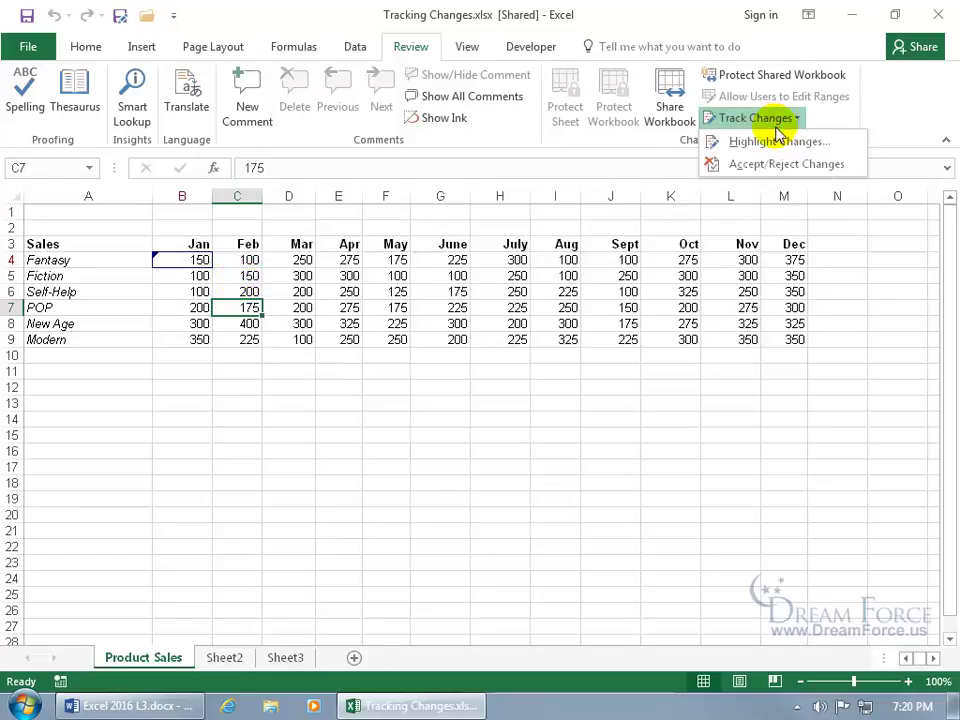
click(772, 164)
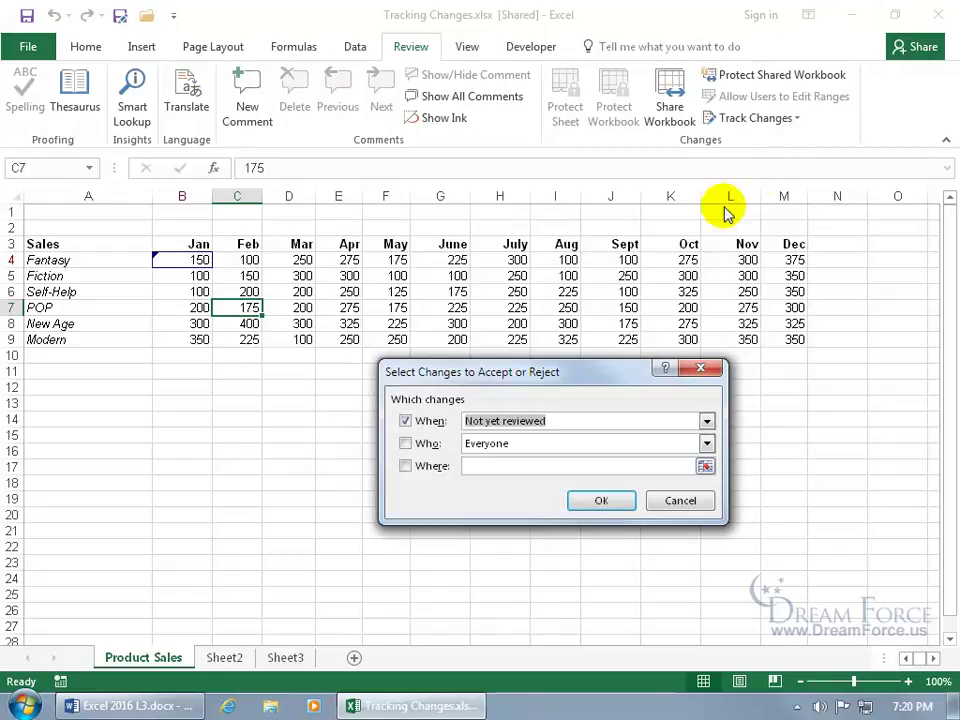
click(406, 421)
click(582, 502)
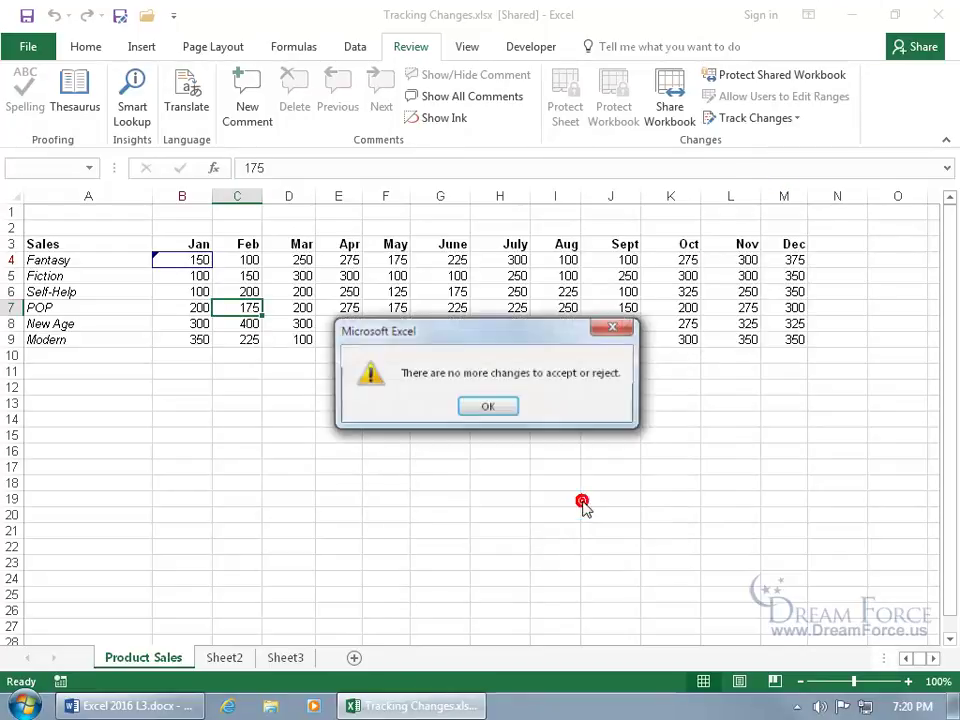
click(496, 405)
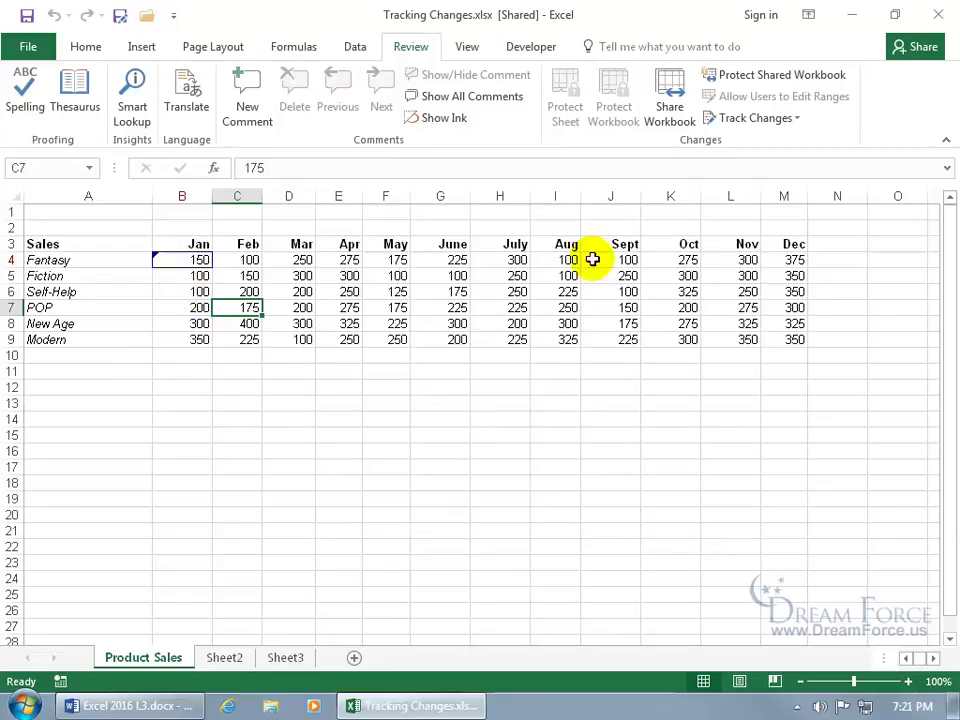
Disable highlighting changes on screen while keeping change tracking on for the shared workbook.
click(797, 120)
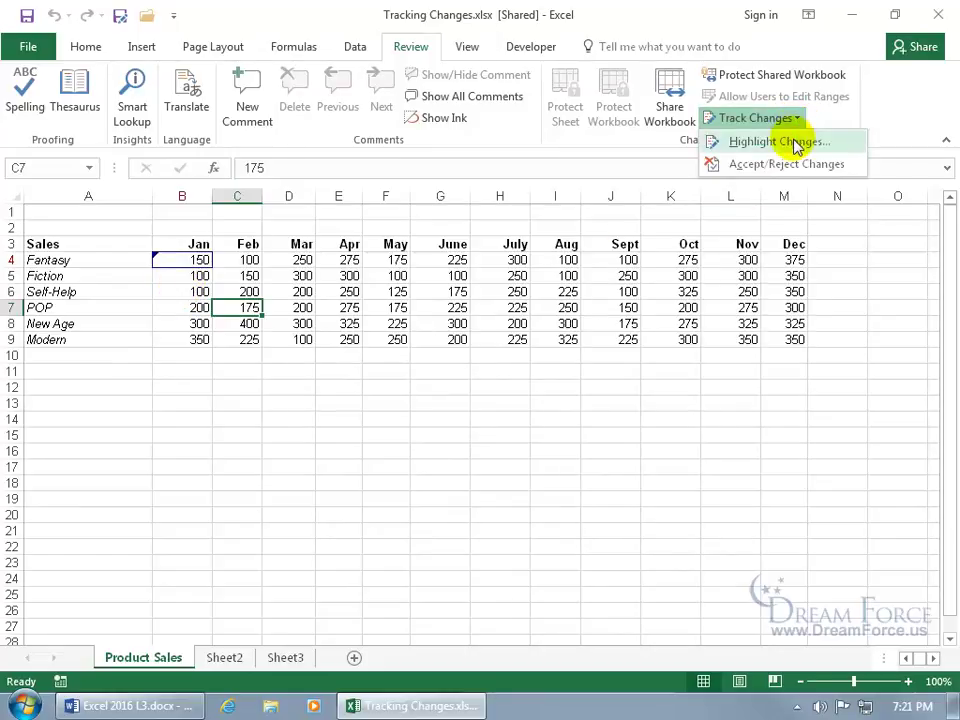
click(791, 141)
click(497, 487)
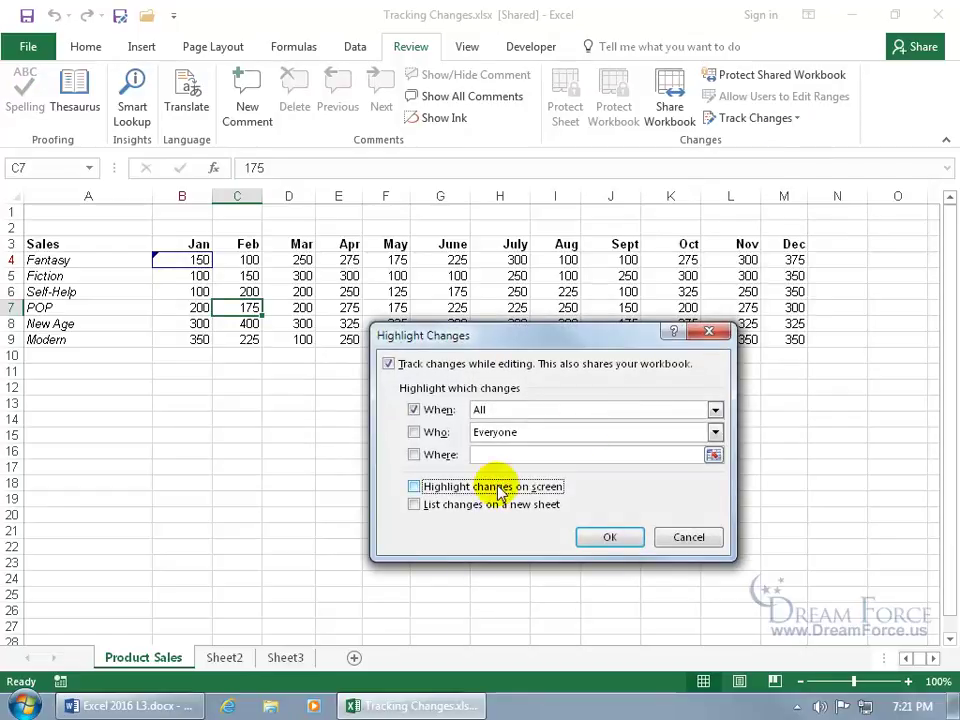
click(605, 537)
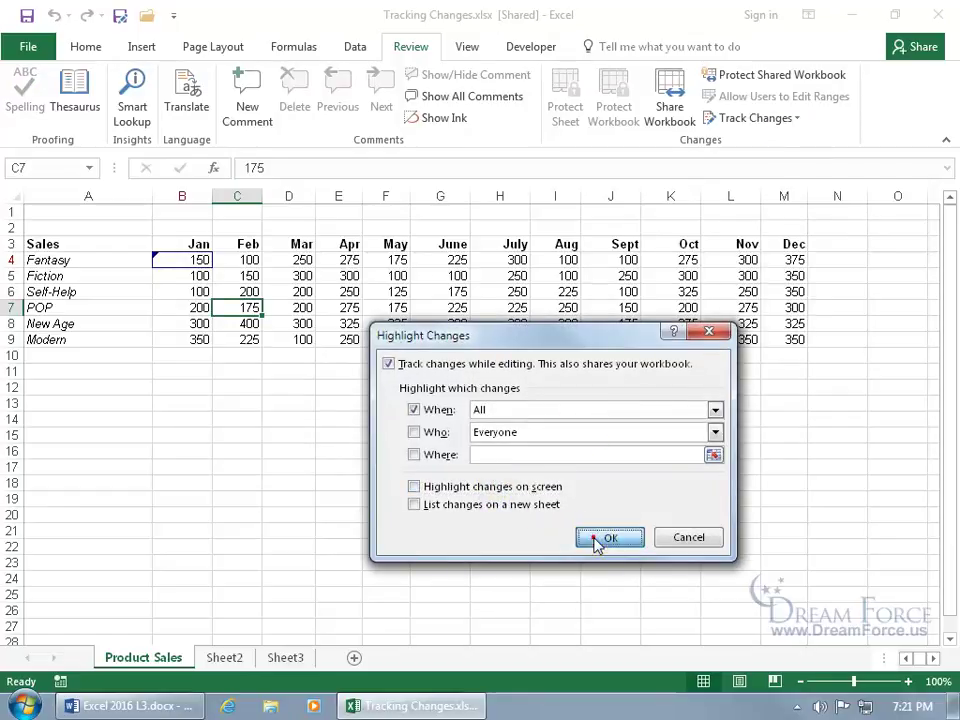